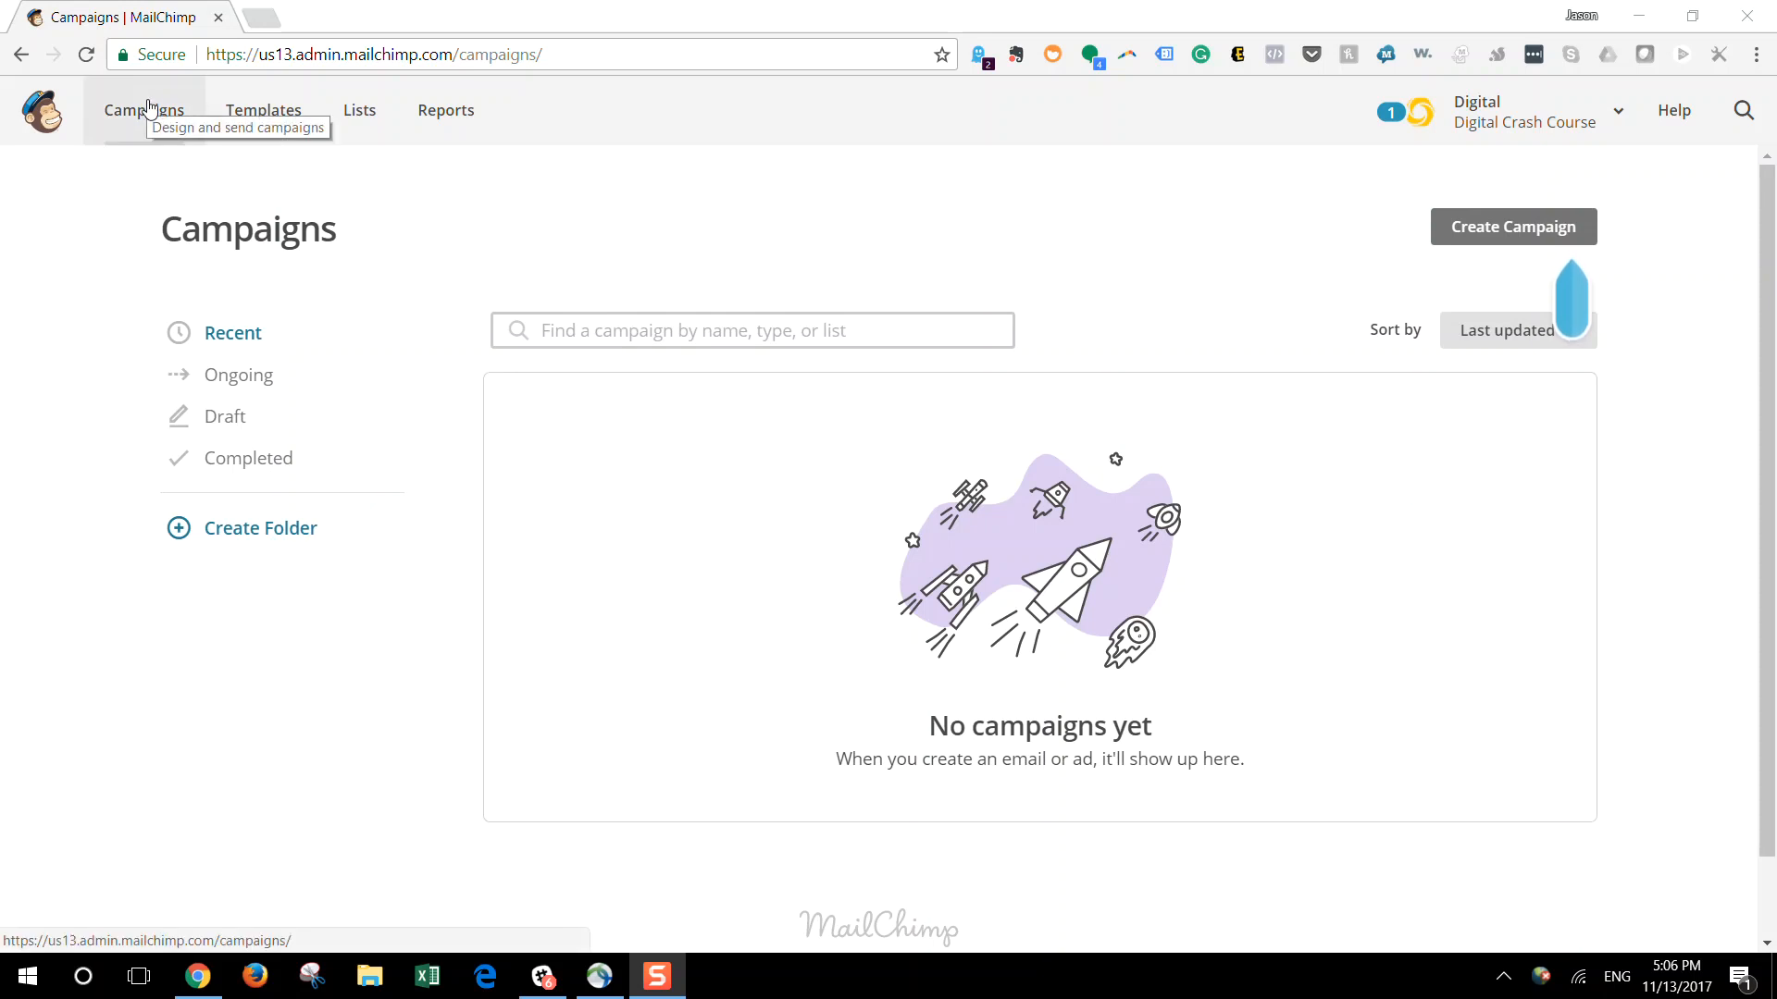
Create a regular email campaign named "Test New Workflow" and begin building it
{"action": "left_click", "coordinate": [1512, 236]}
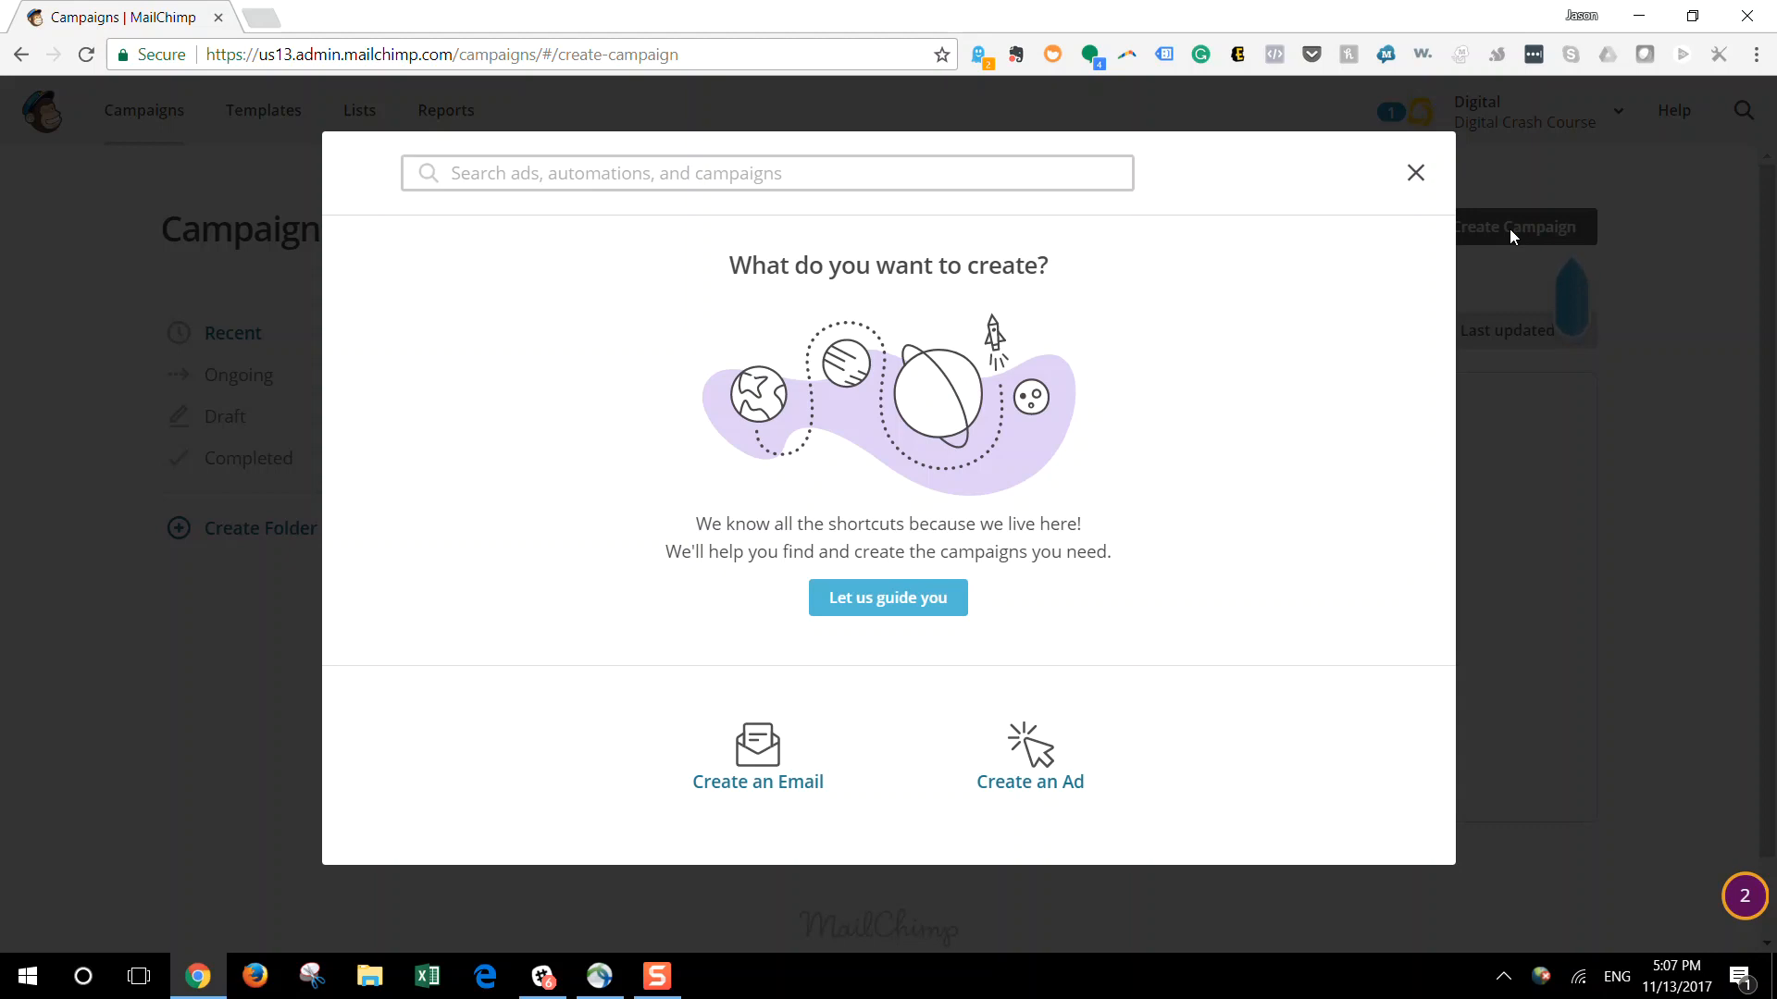
{"action": "left_click", "coordinate": [770, 760]}
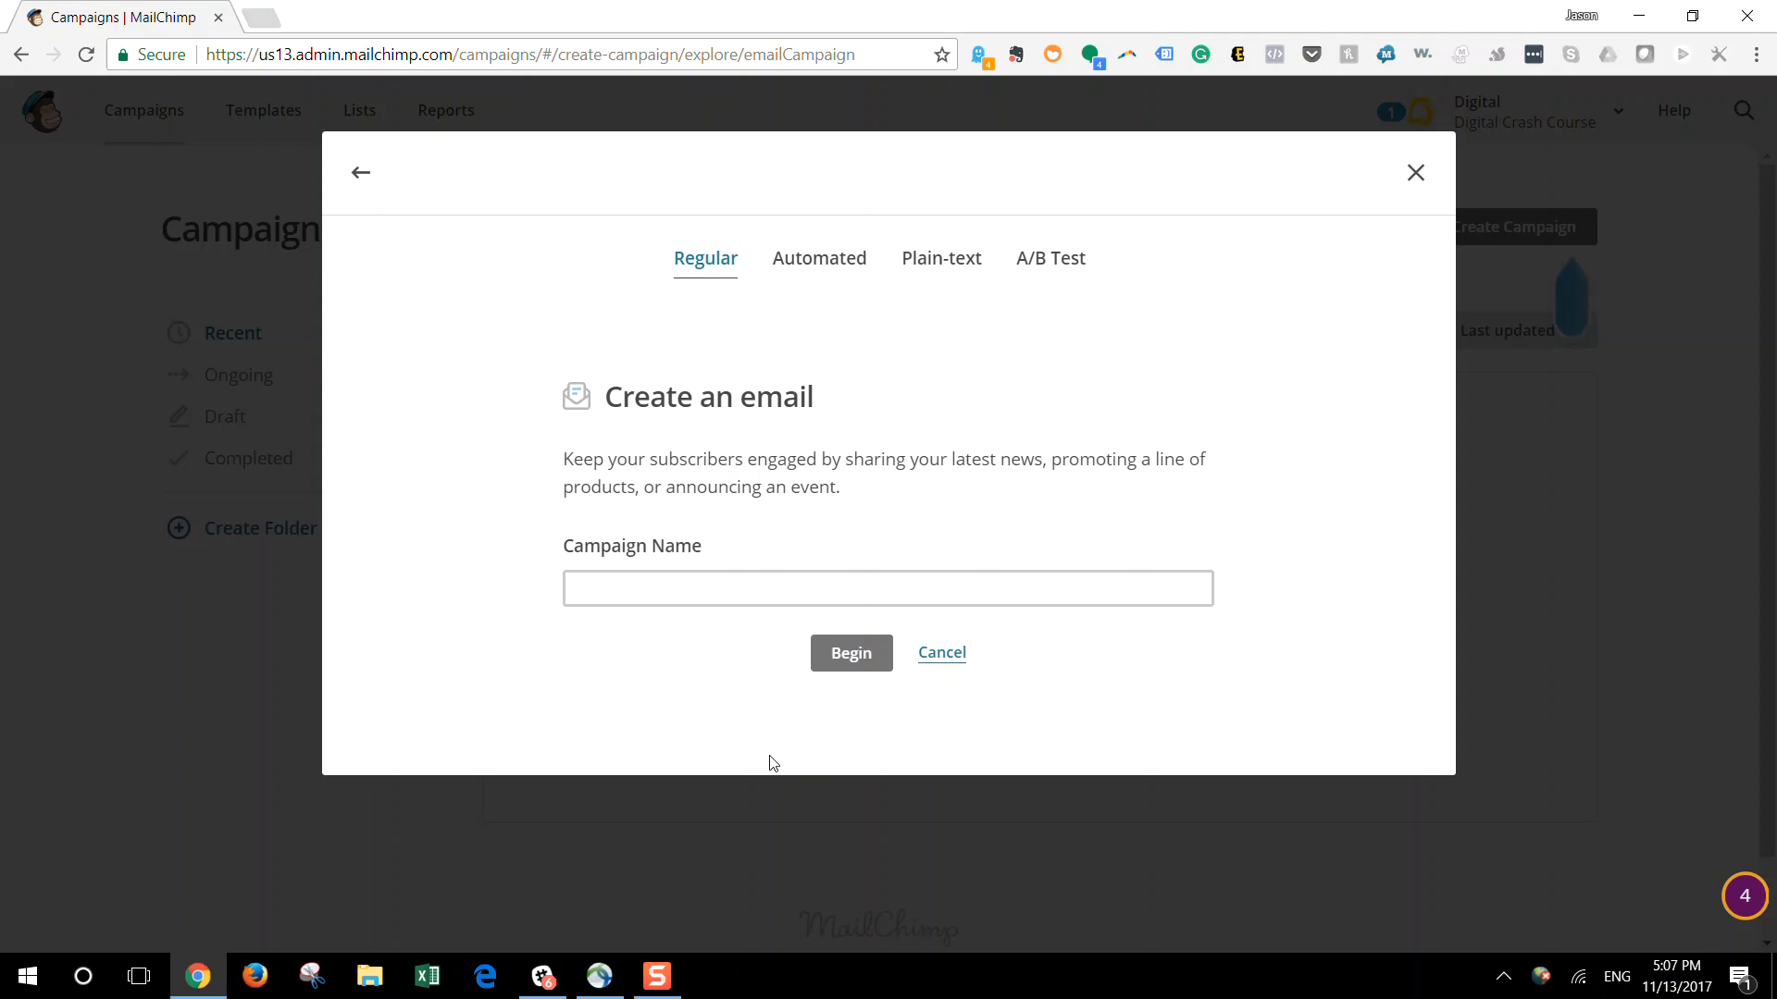
{"action": "left_click", "coordinate": [756, 592]}
{"action": "type", "text": "Te"}
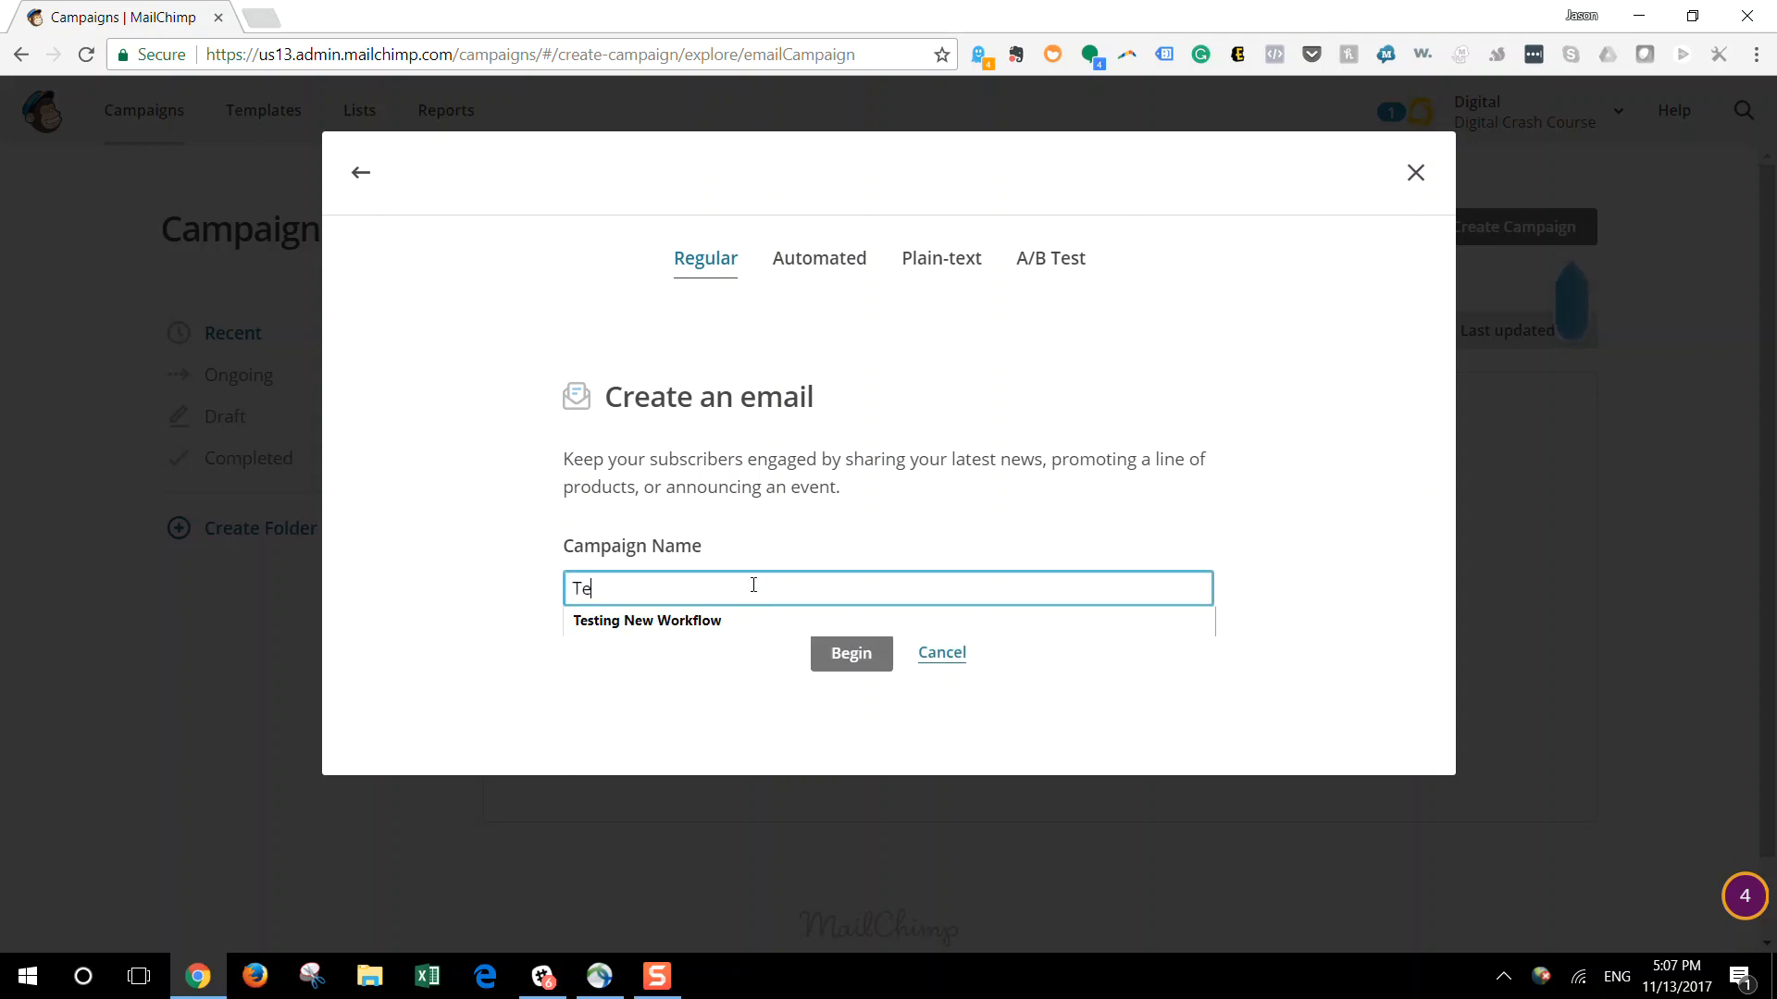
{"action": "type", "text": "st New Workflow"}
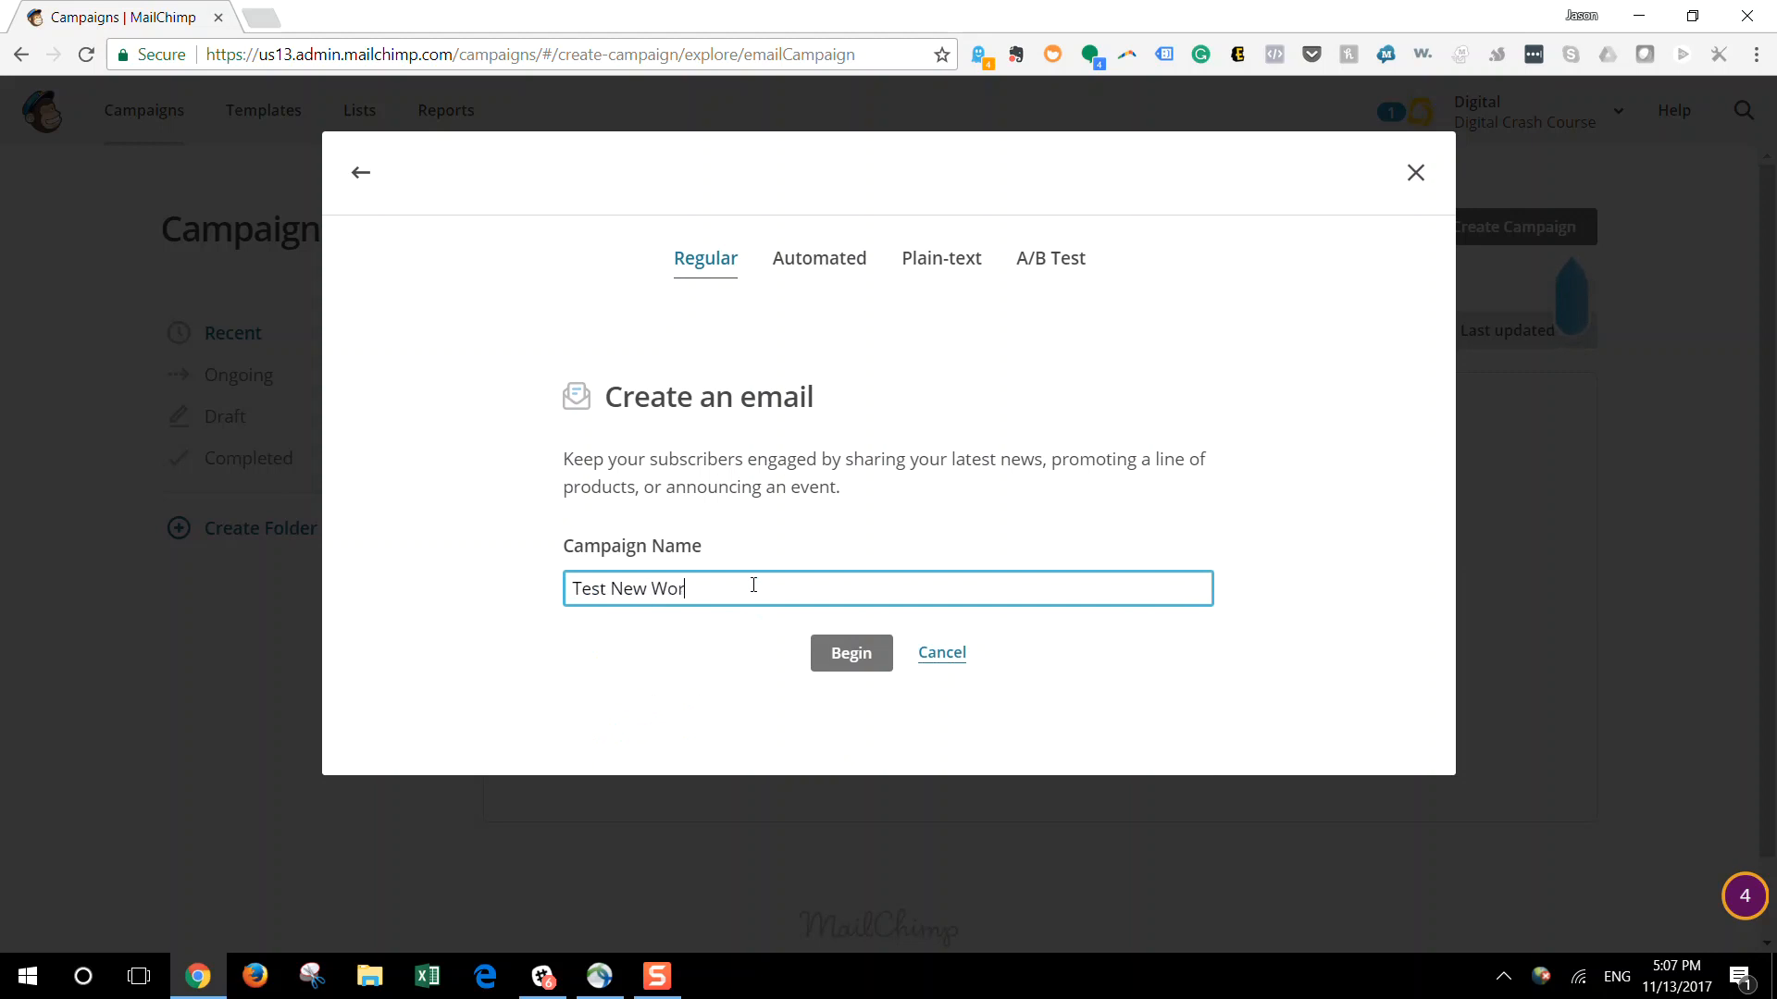
{"action": "left_click", "coordinate": [832, 648]}
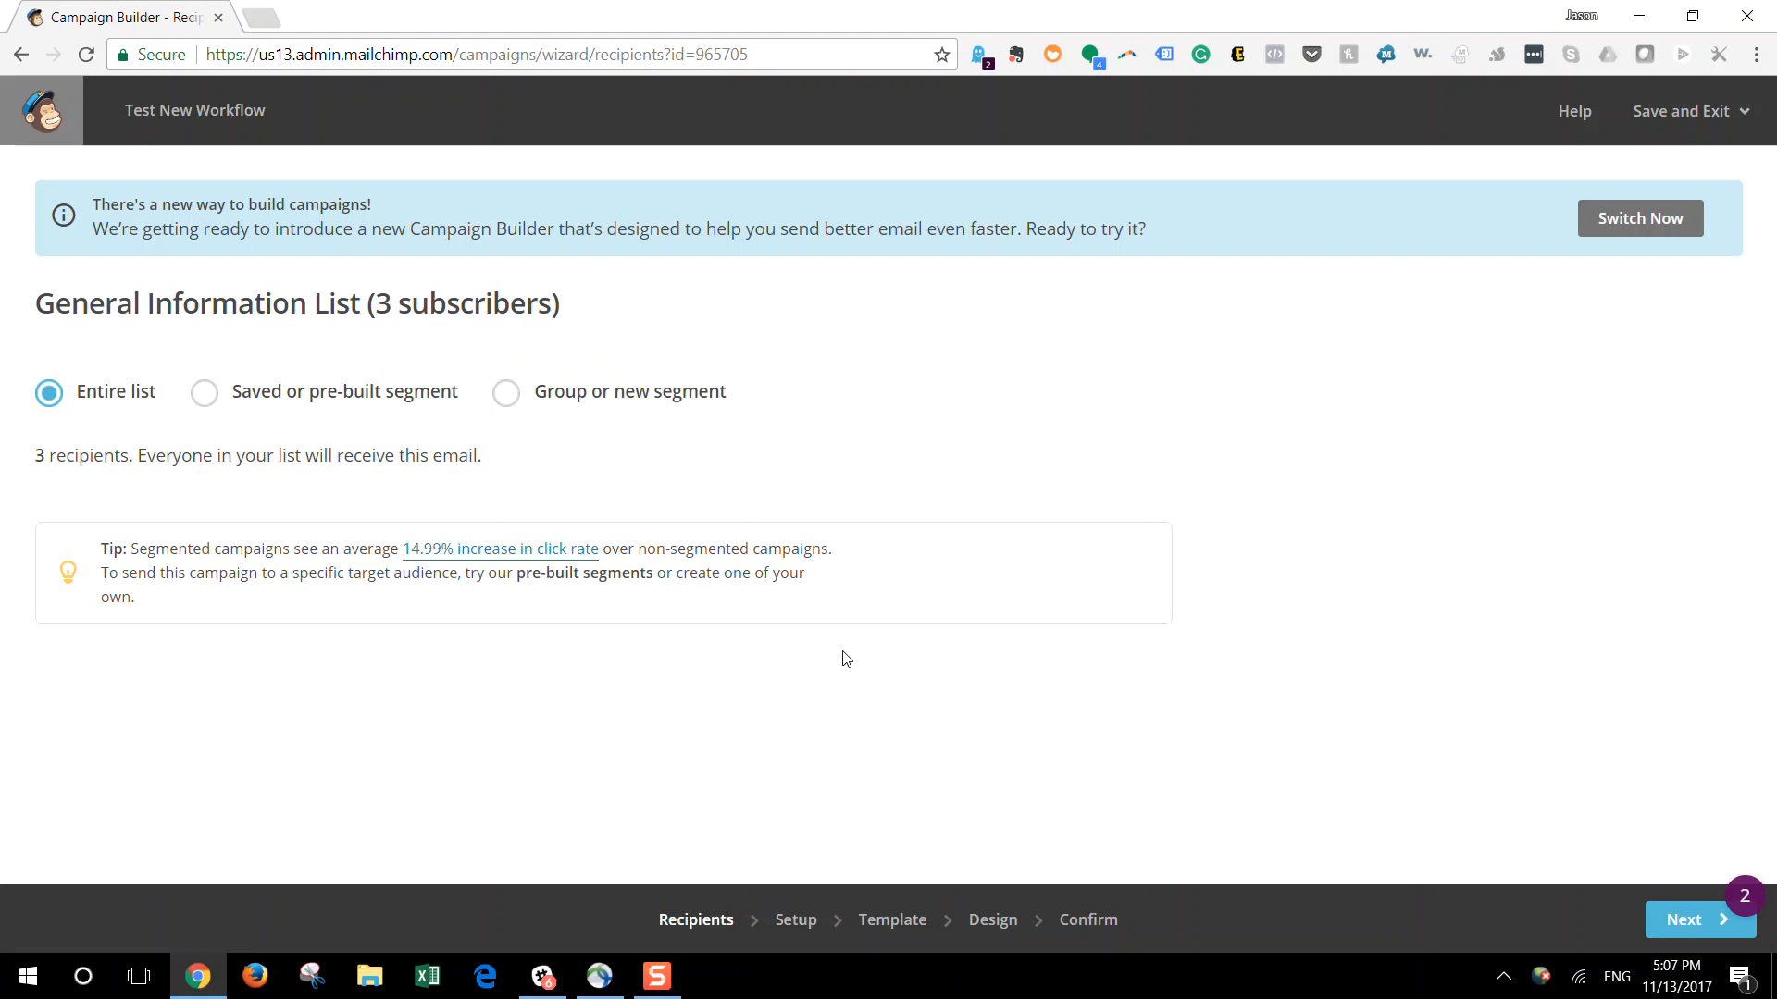
Switch the campaign to the new Campaign Builder and look over its sections
{"action": "left_click", "coordinate": [1619, 219]}
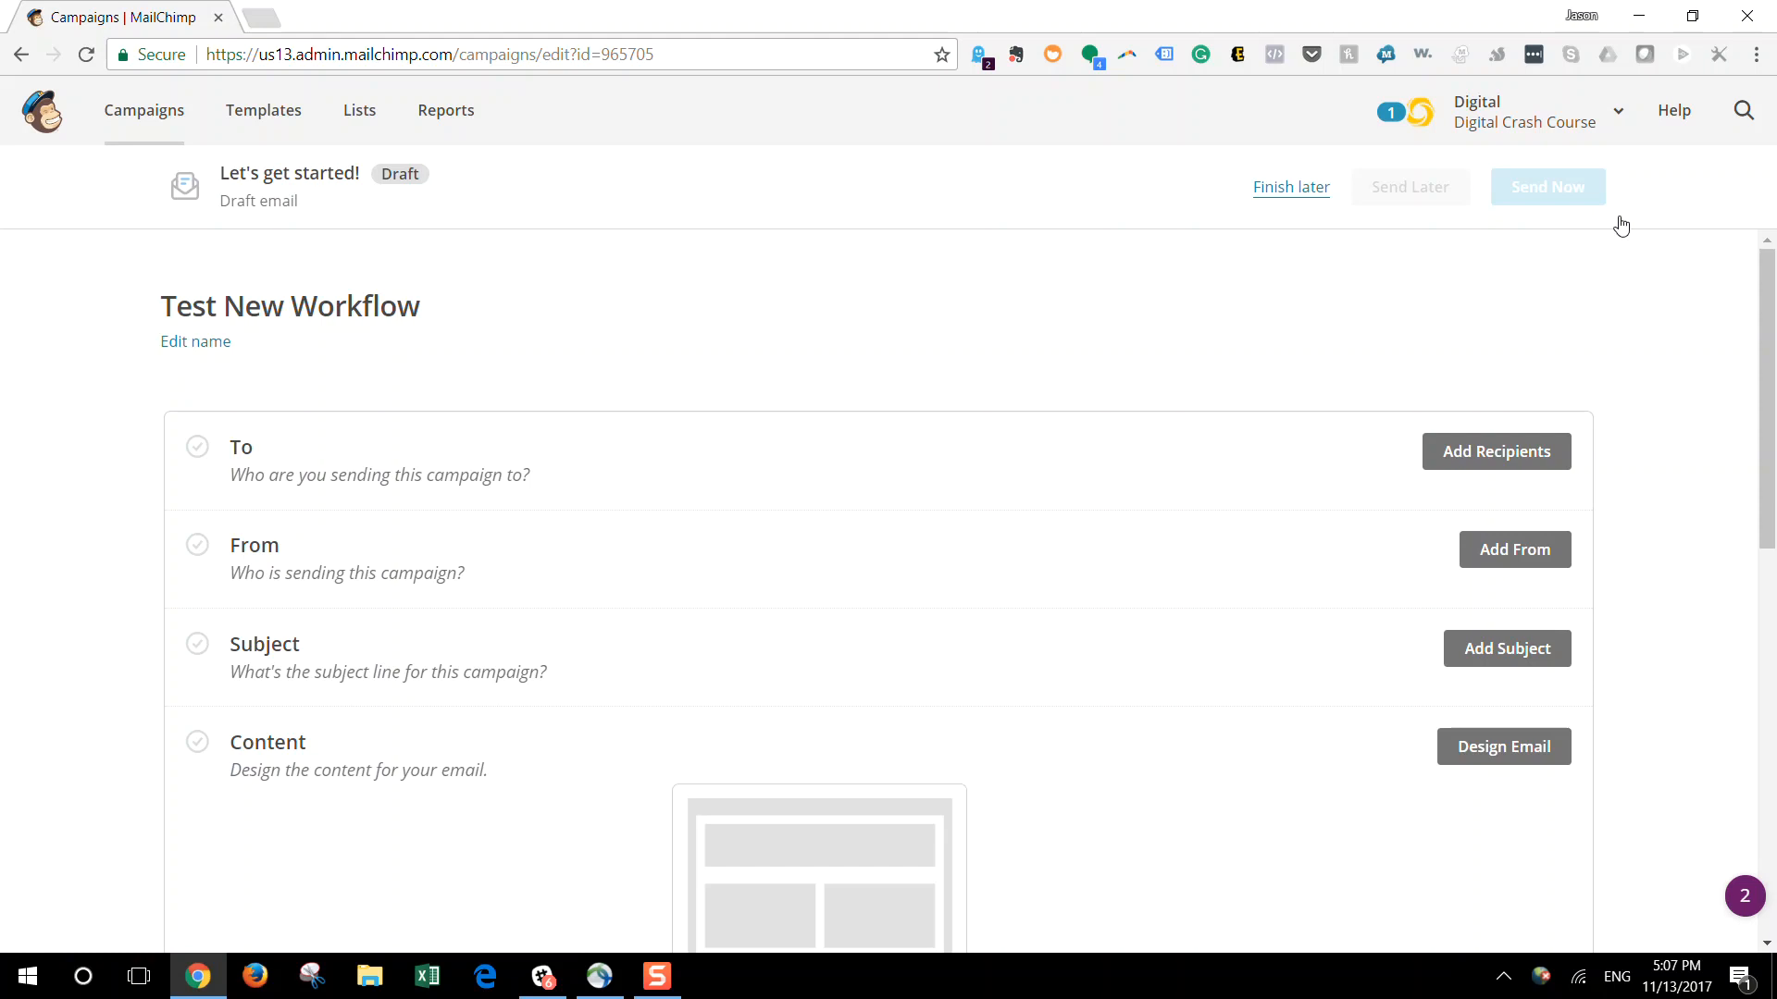
{"action": "scroll", "coordinate": [1622, 225], "scroll_direction": "down", "scroll_amount": 6}
{"action": "scroll", "coordinate": [889, 592], "scroll_direction": "down", "scroll_amount": 1}
{"action": "scroll", "coordinate": [888, 592], "scroll_direction": "up", "scroll_amount": 7}
Set the campaign's recipients to all subscribers on the General Information List and save them
{"action": "left_click", "coordinate": [1489, 460]}
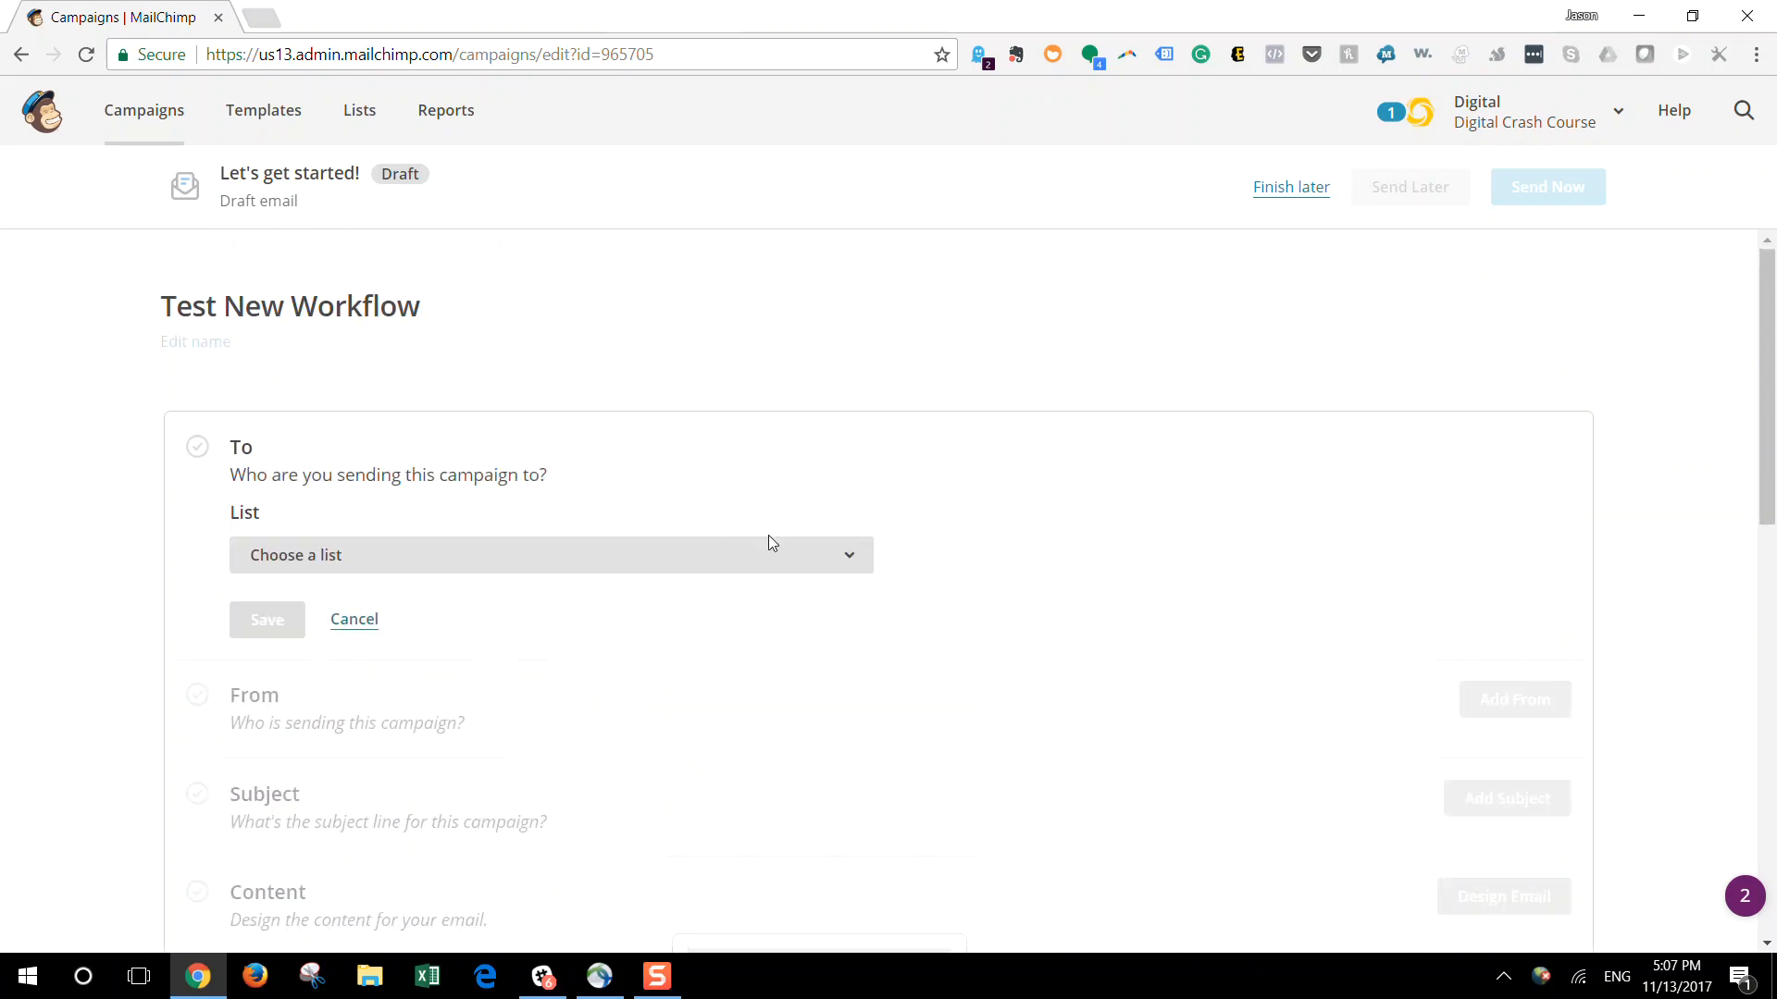
{"action": "left_click", "coordinate": [713, 566]}
{"action": "left_click", "coordinate": [597, 658]}
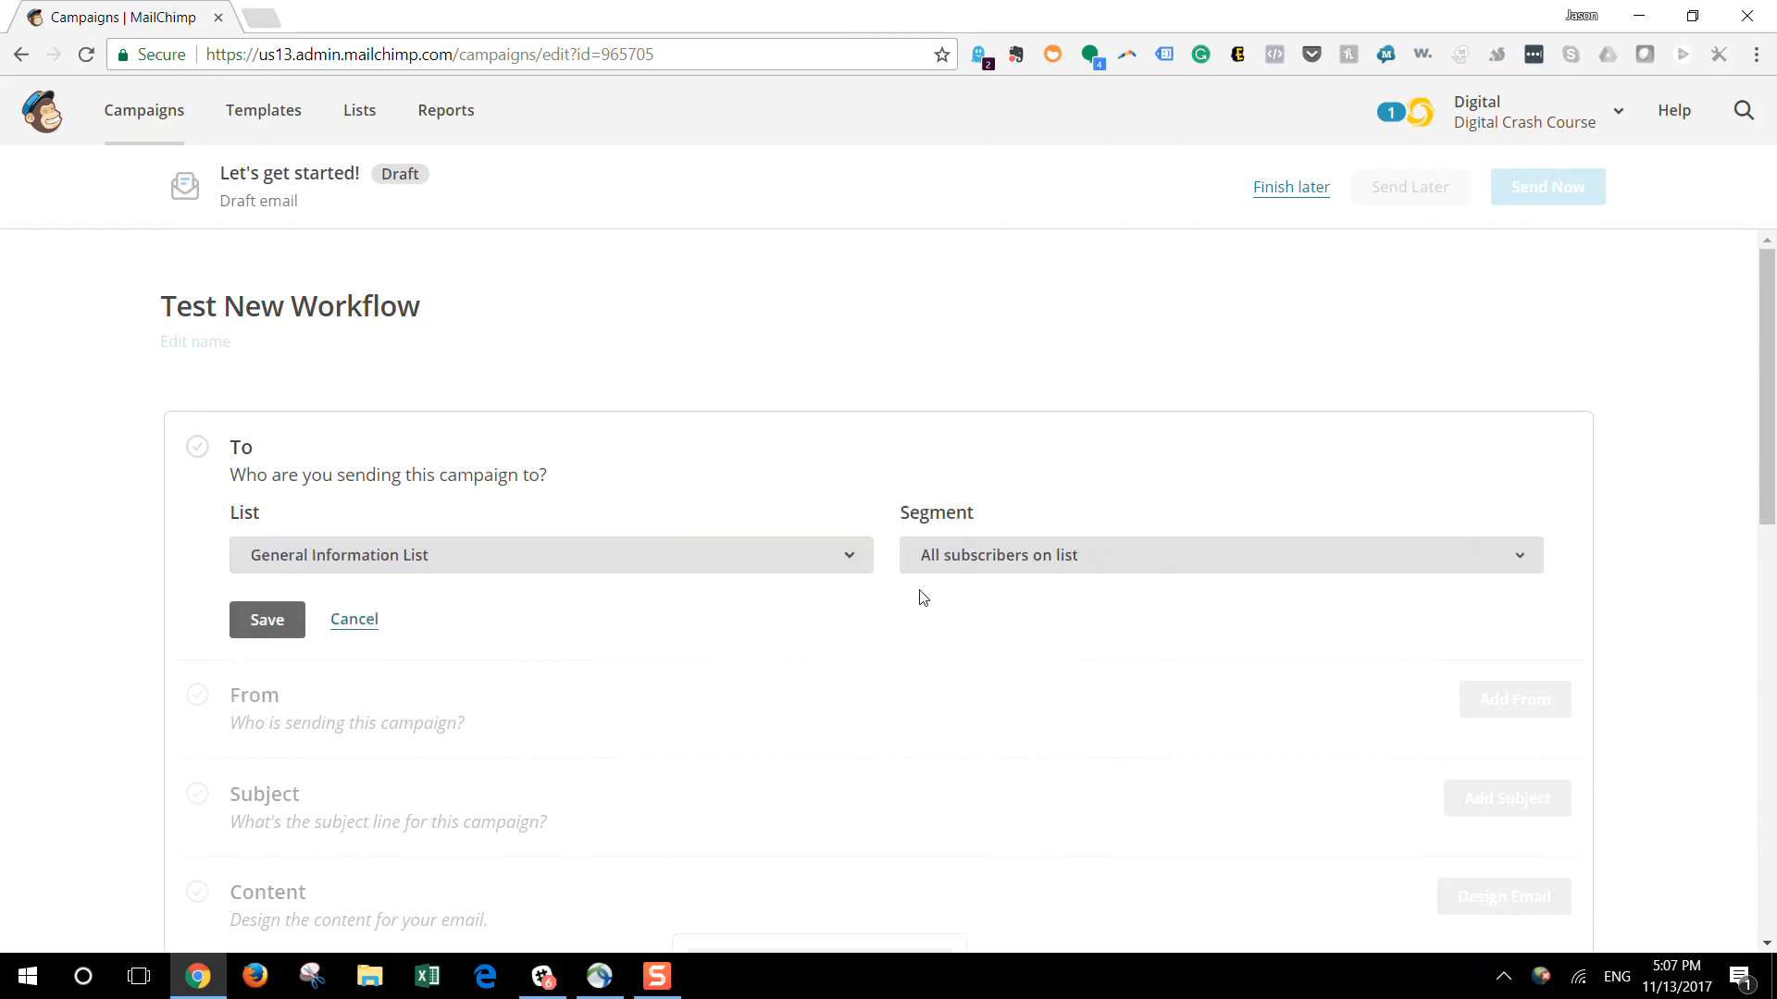
{"action": "left_click", "coordinate": [986, 571]}
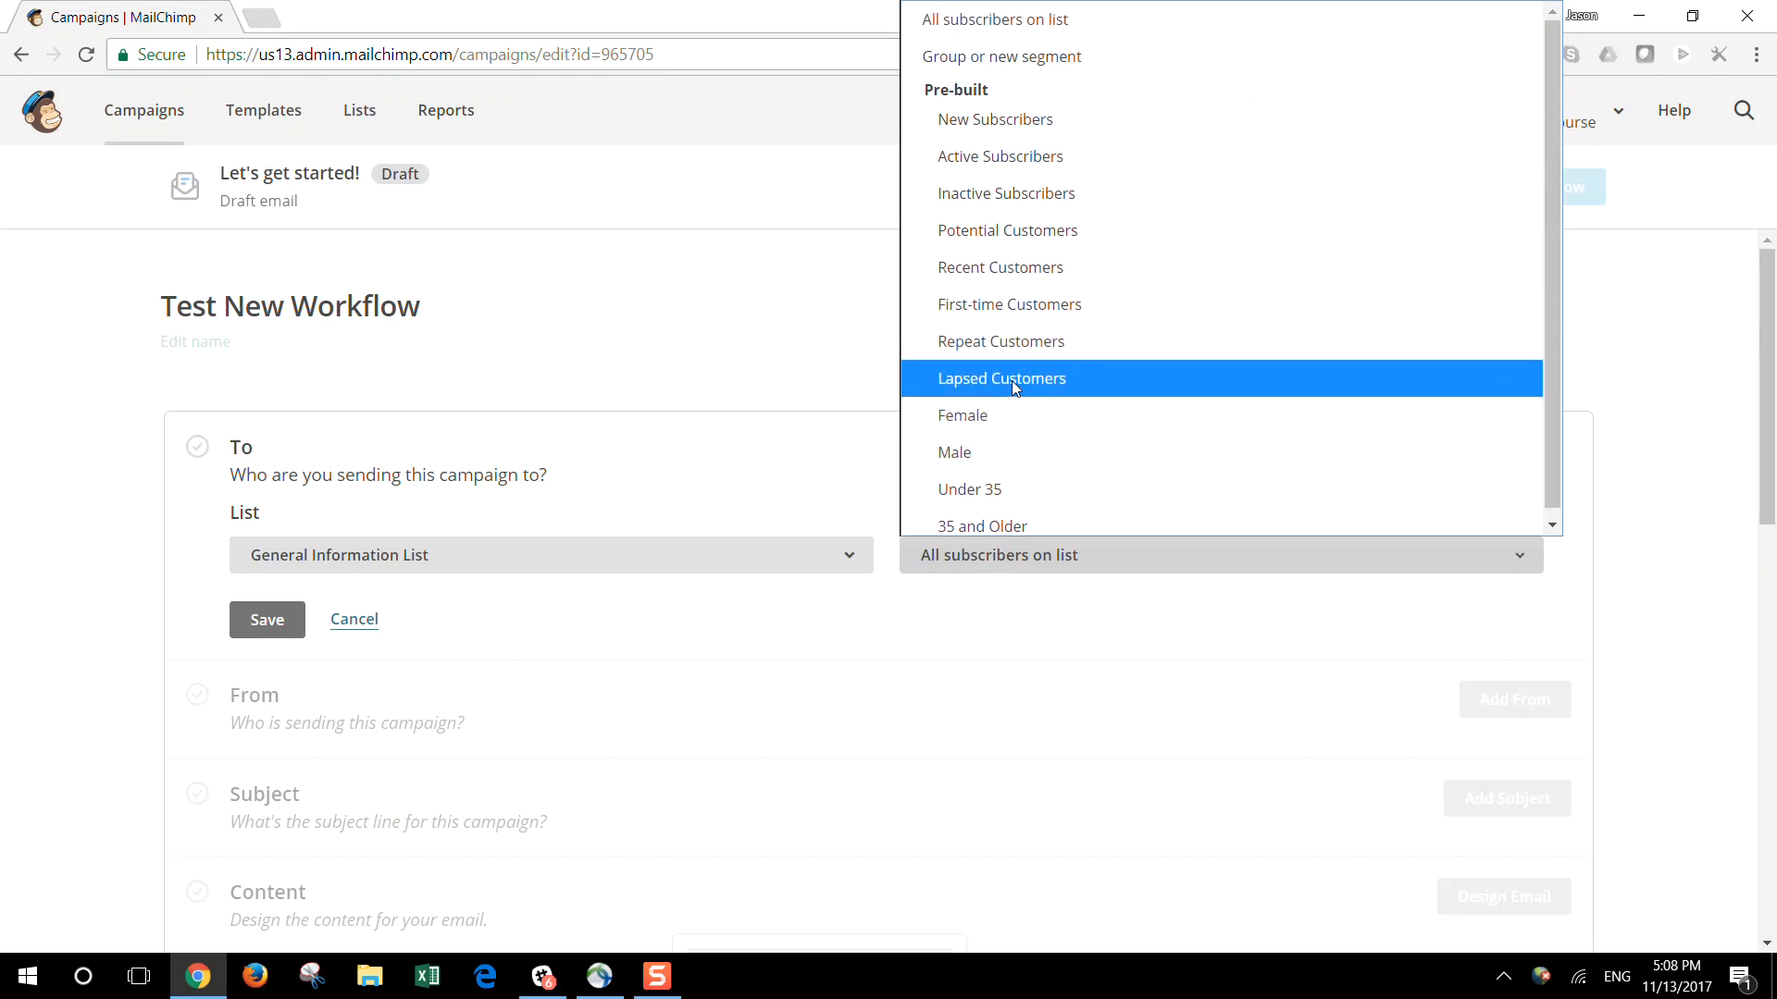
{"action": "left_click", "coordinate": [254, 643]}
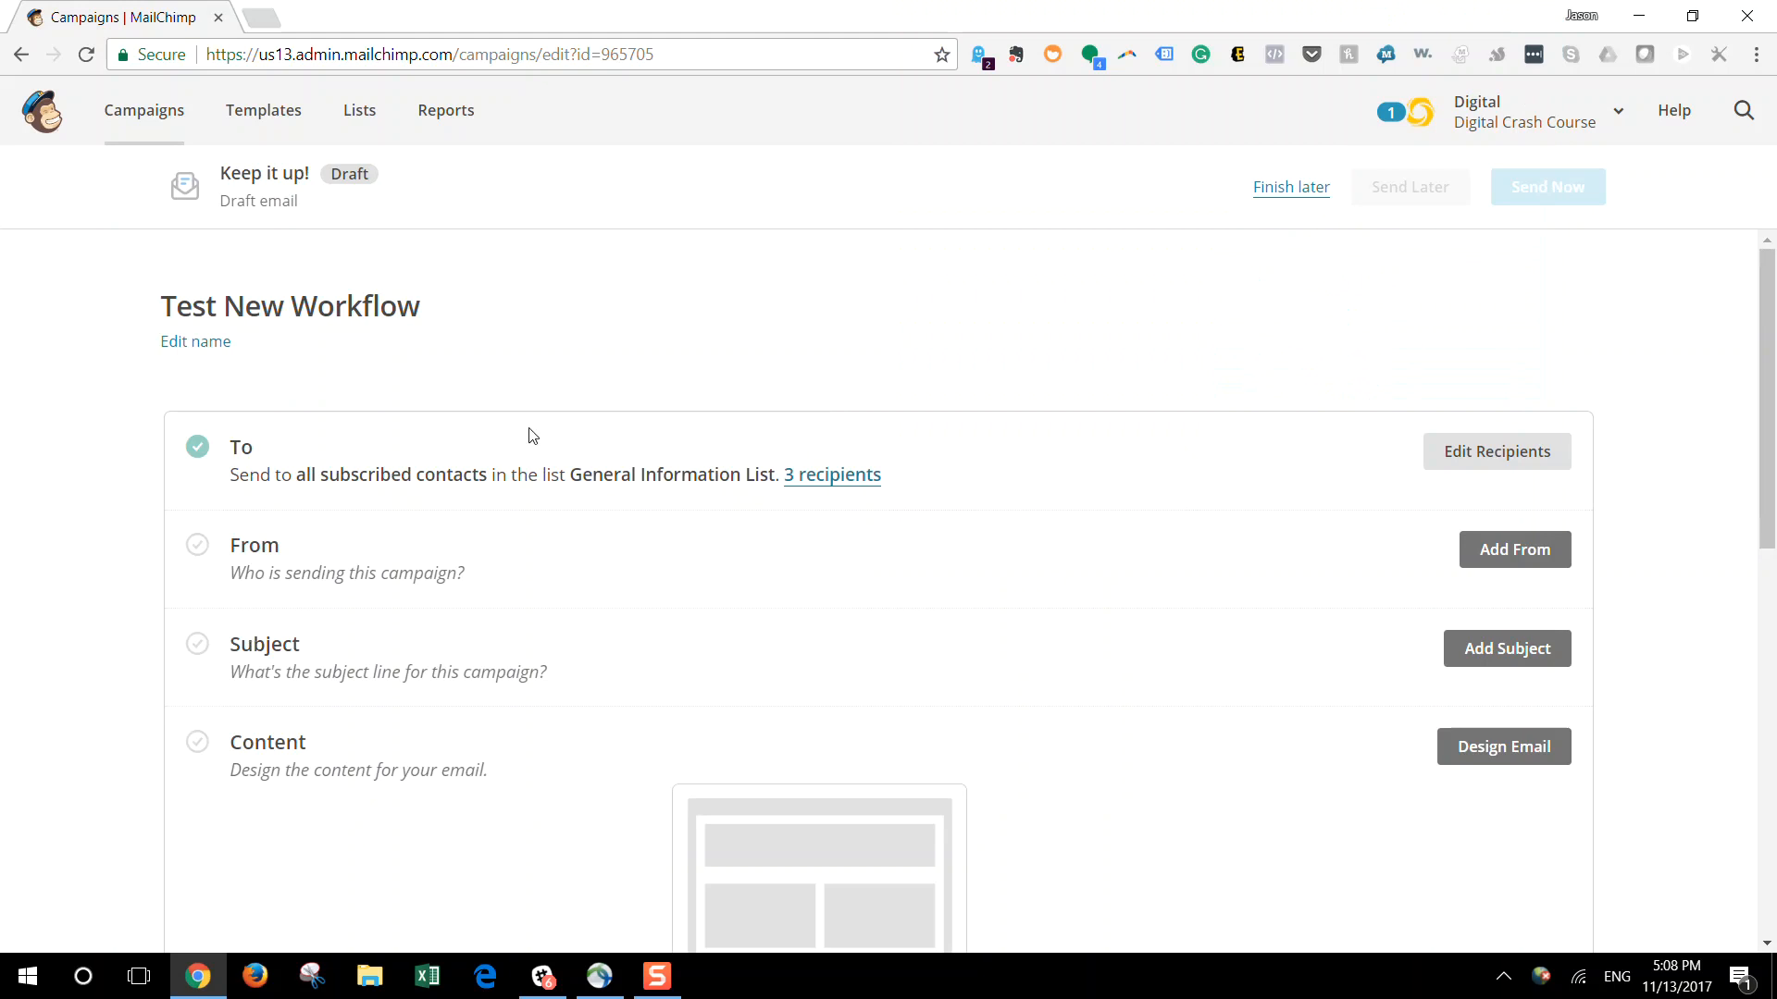
Add the sender details, keeping the prefilled name Digital Crash Course and email address, and save them
{"action": "left_click", "coordinate": [1492, 549]}
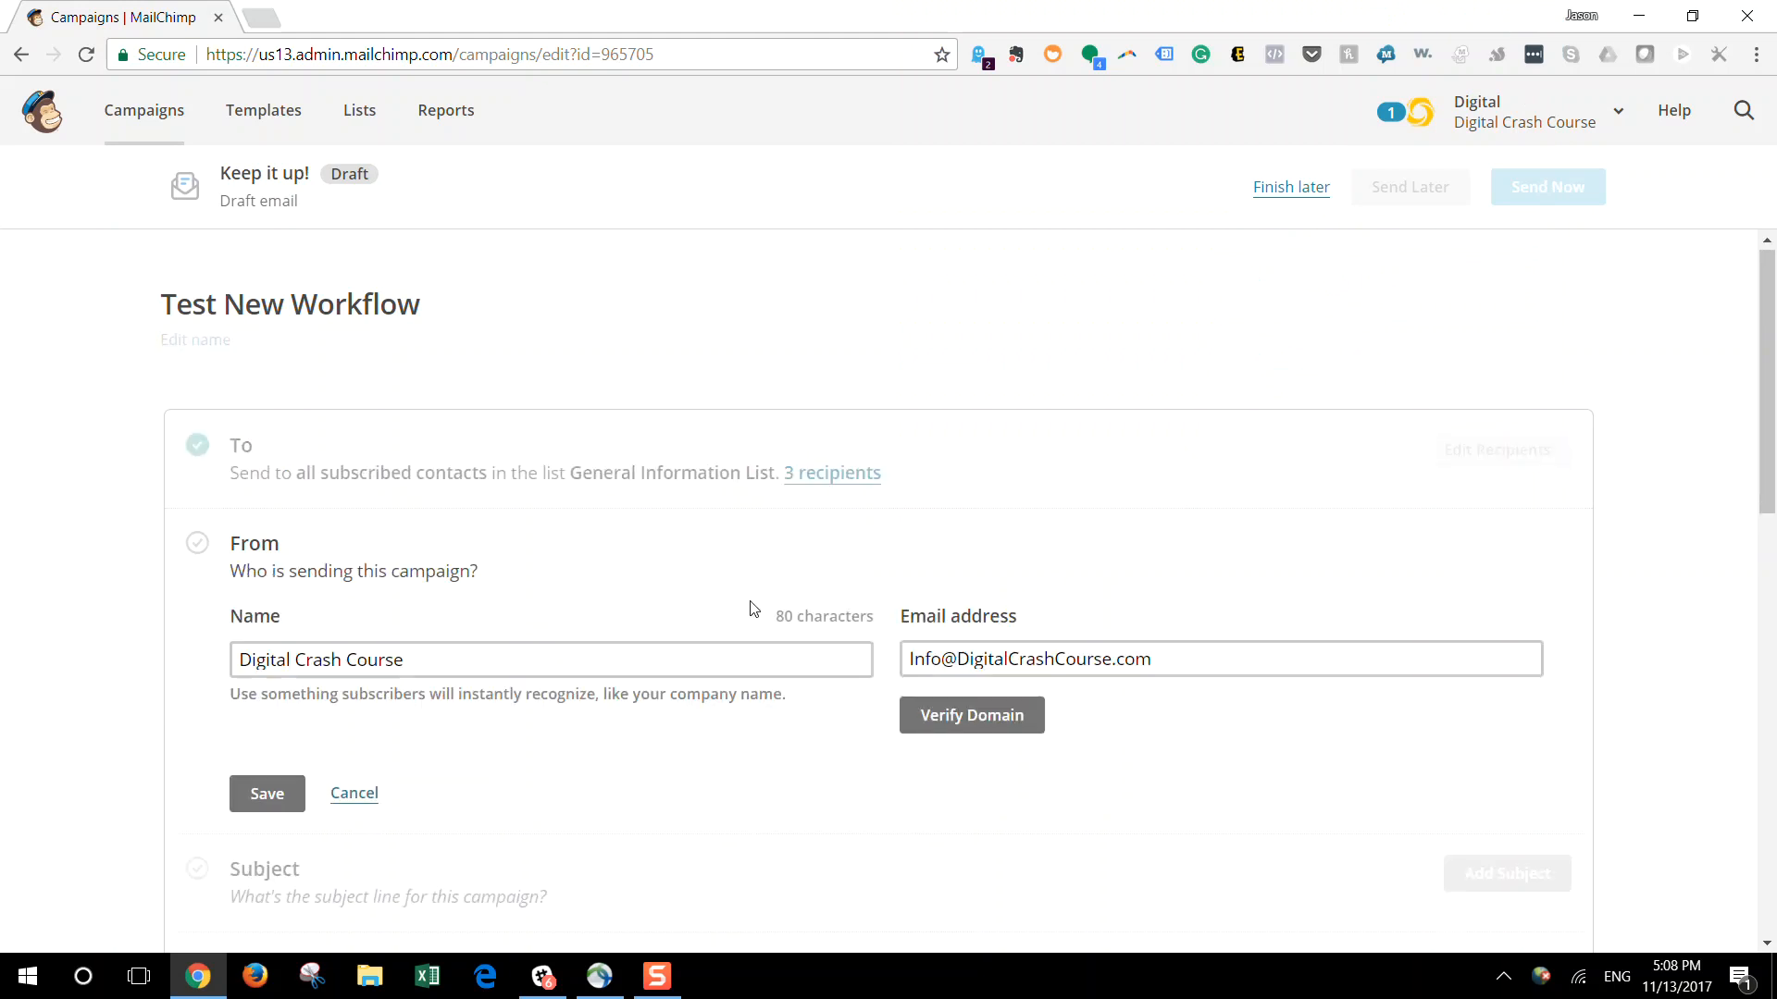
{"action": "scroll", "coordinate": [753, 608], "scroll_direction": "down", "scroll_amount": 3}
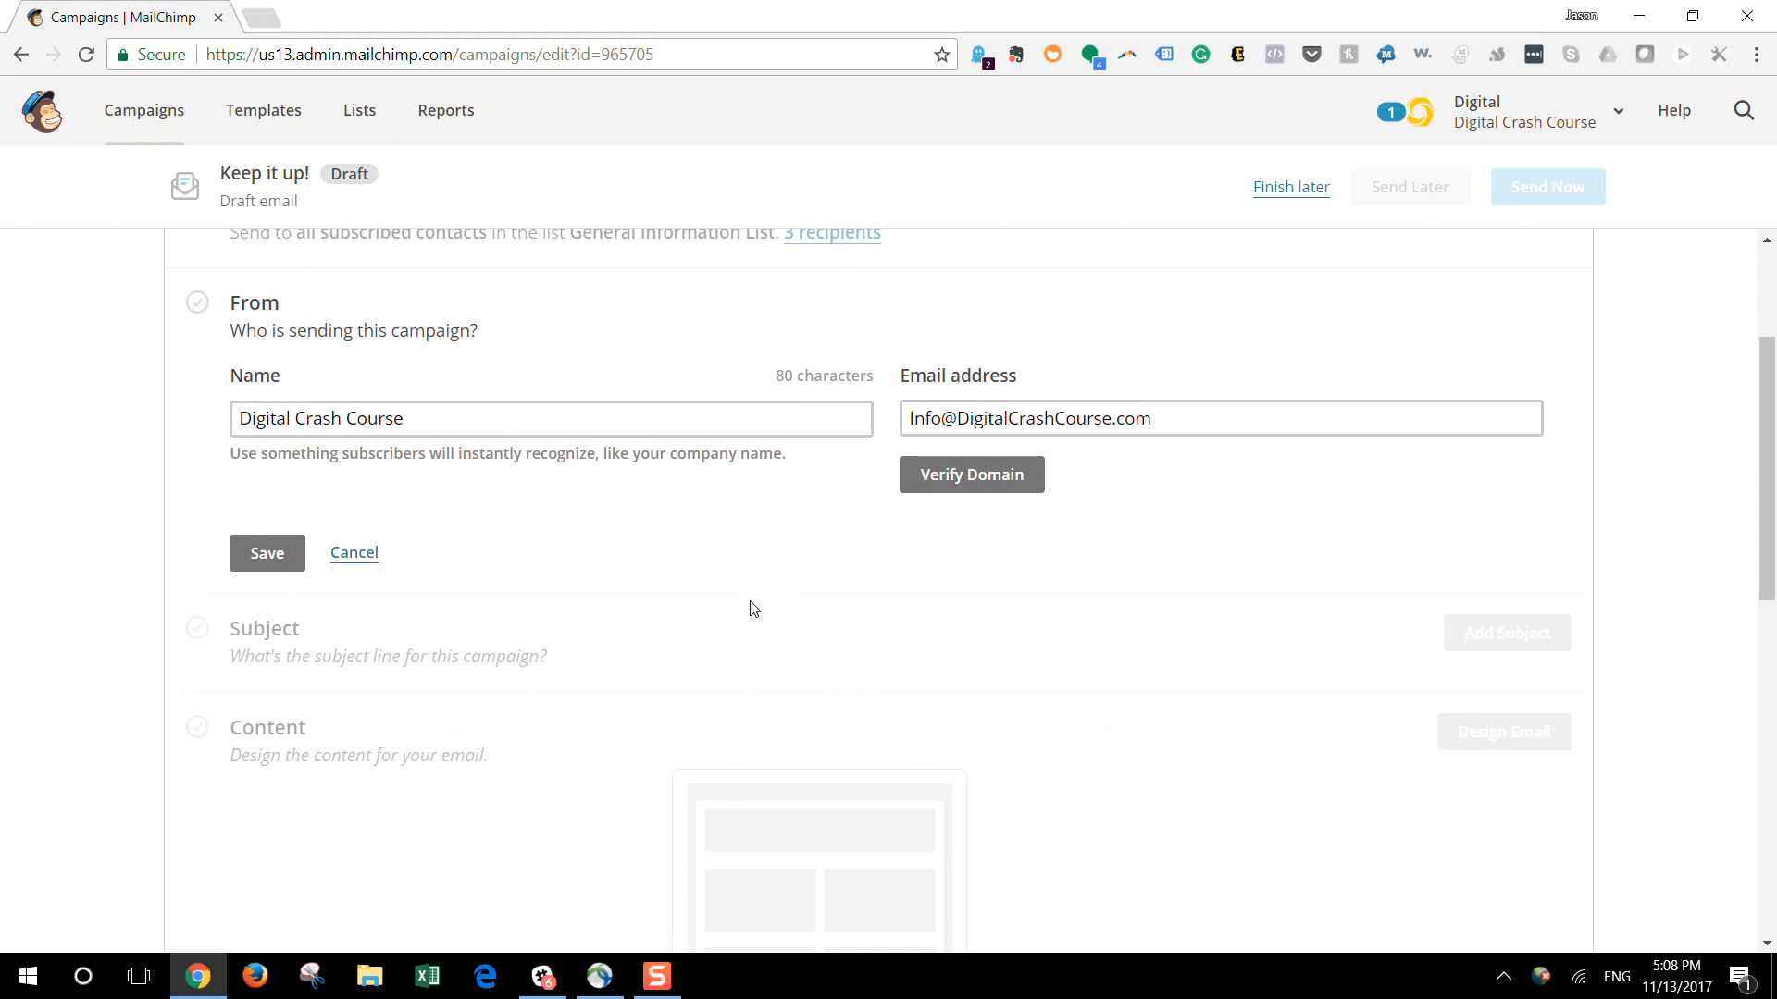
{"action": "left_click", "coordinate": [277, 553]}
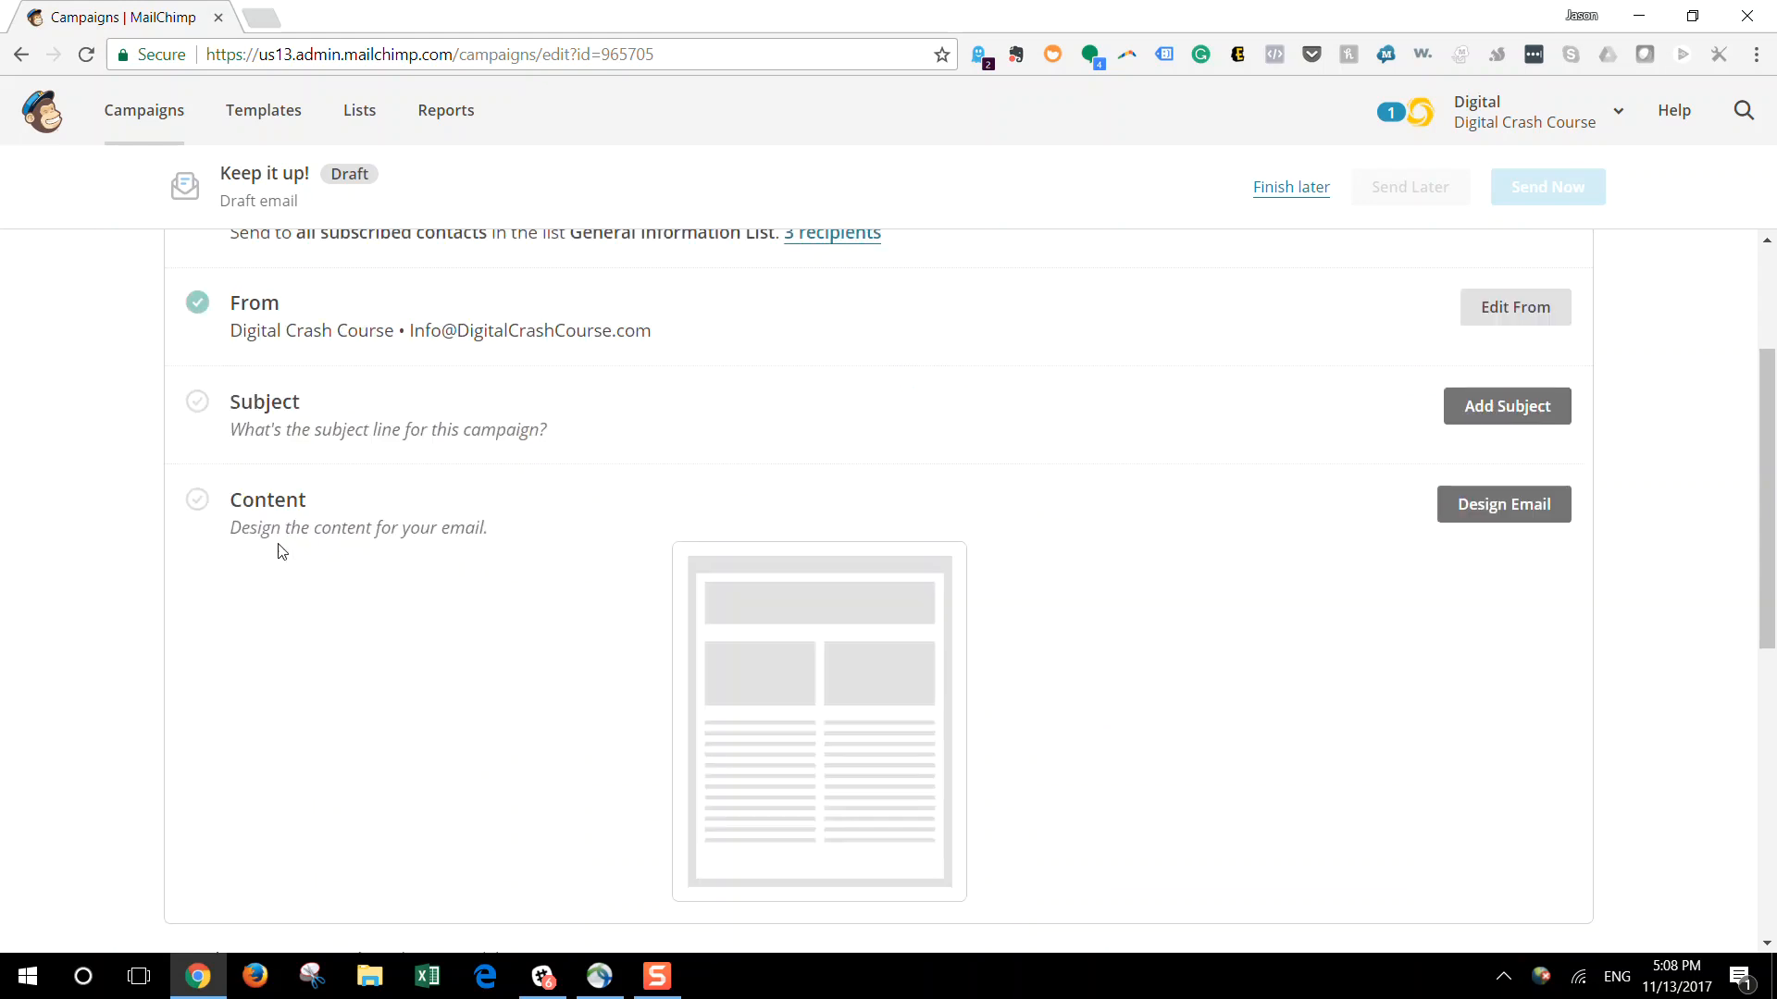
Add the subject "Testing 123" with the preview text "You can't wait to read this..." and save both
{"action": "left_click", "coordinate": [1533, 413]}
{"action": "left_click", "coordinate": [656, 507]}
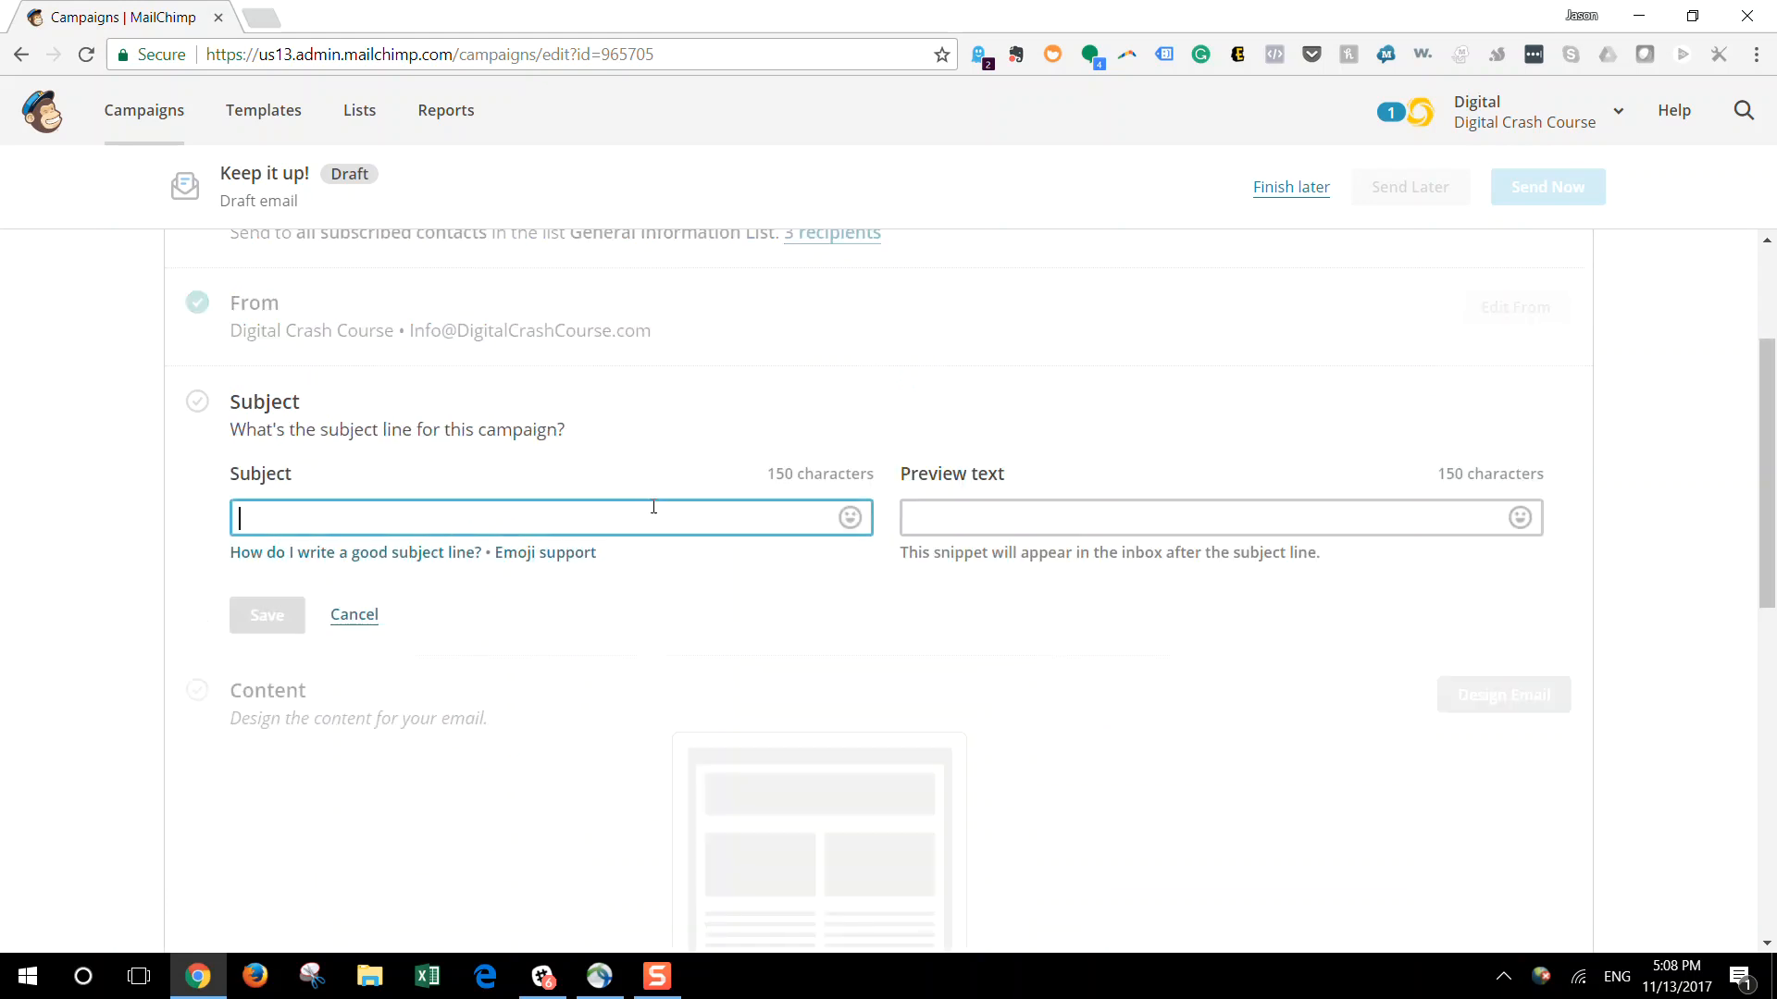
{"action": "type", "text": "Testing 123"}
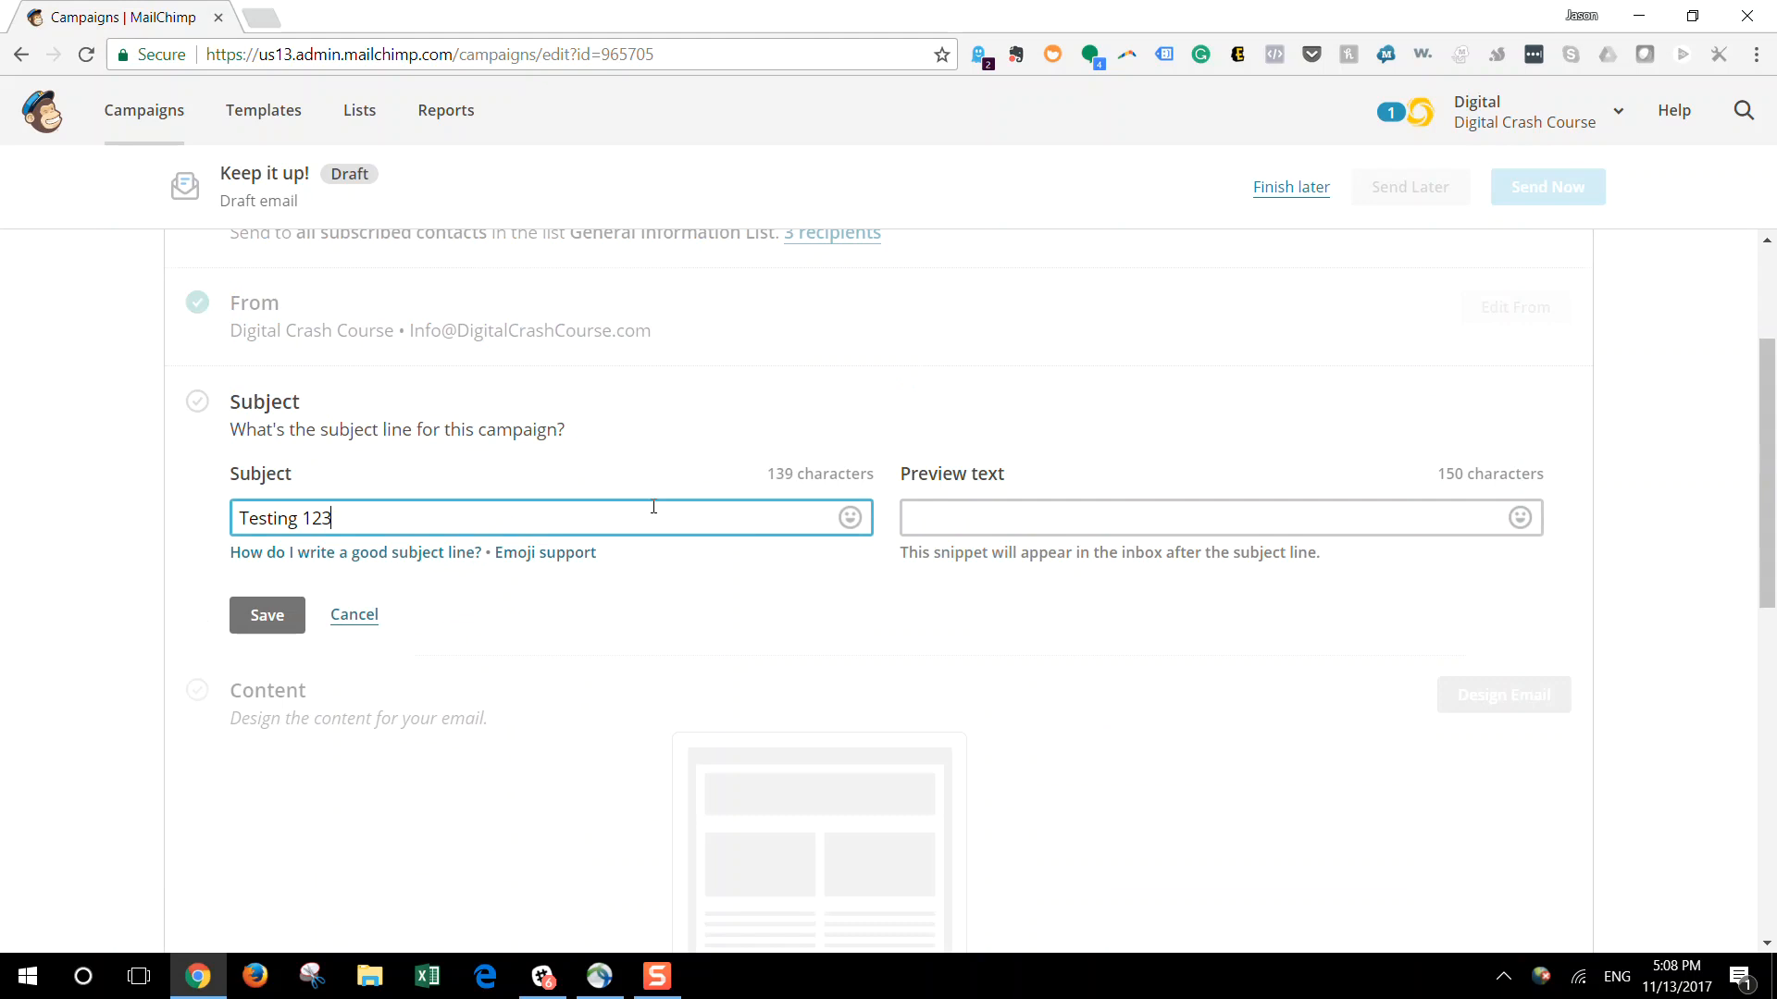
{"action": "key", "text": "Tab"}
{"action": "left_click", "coordinate": [986, 503]}
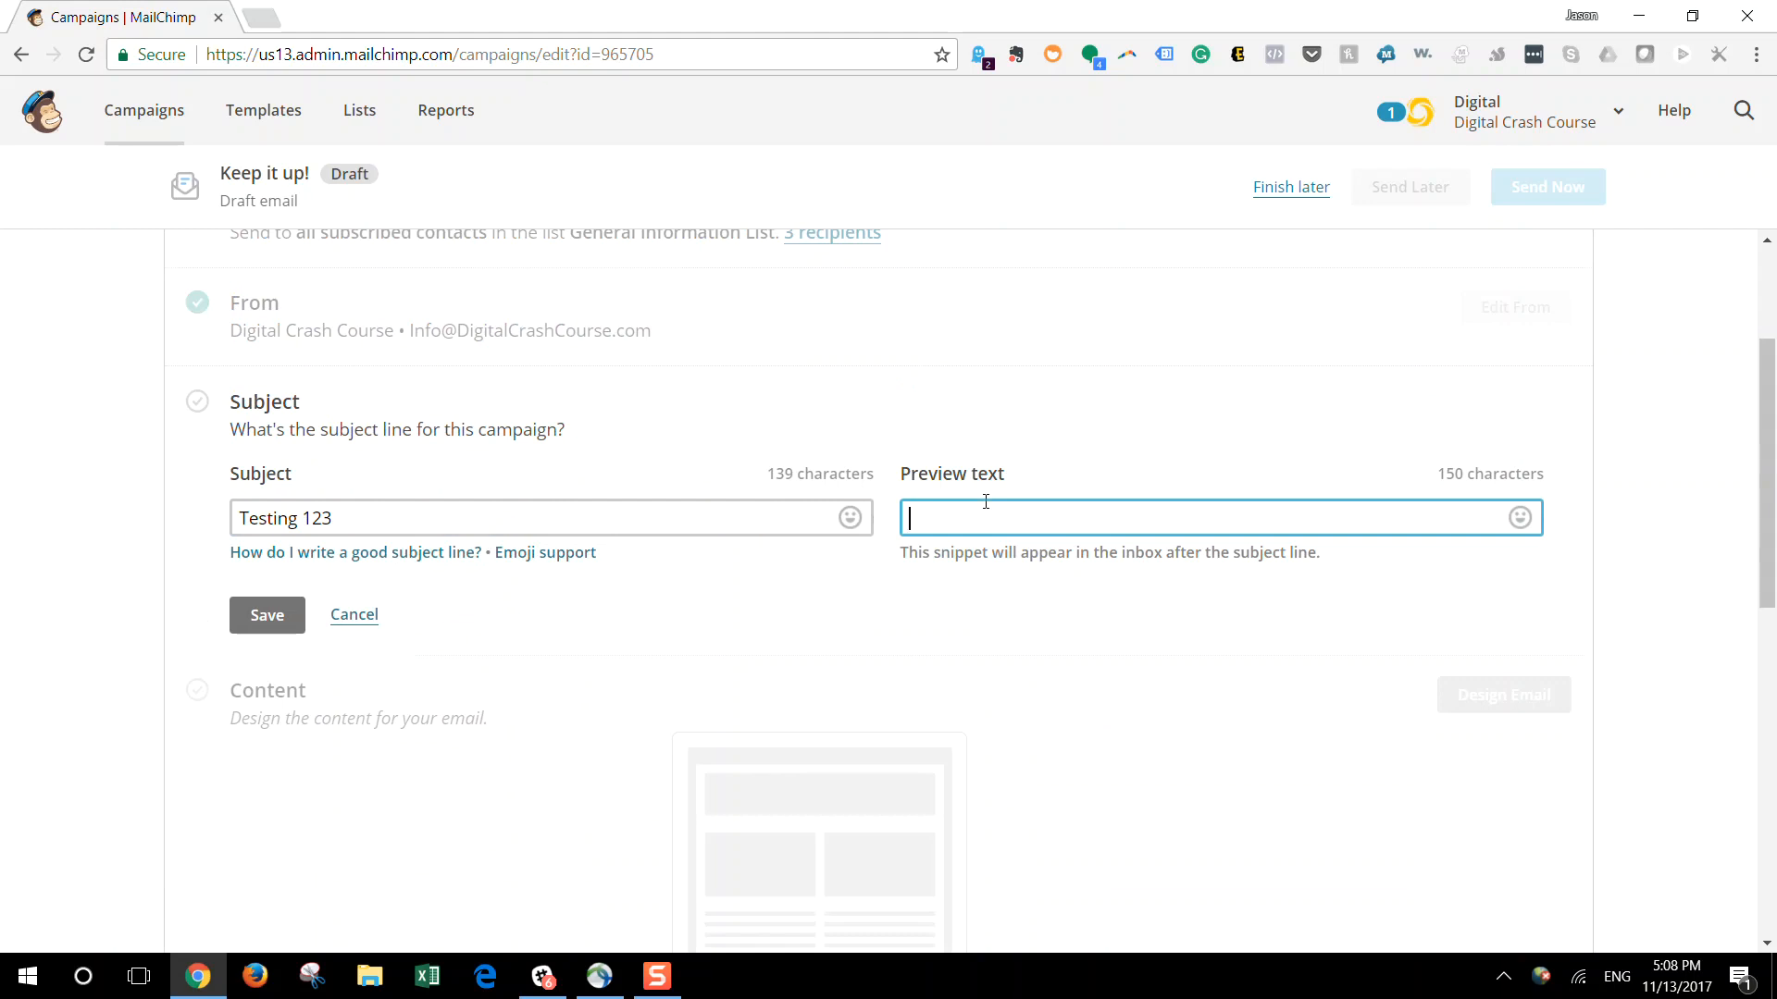
{"action": "type", "text": "You can't wait to read this..."}
{"action": "left_click", "coordinate": [268, 613]}
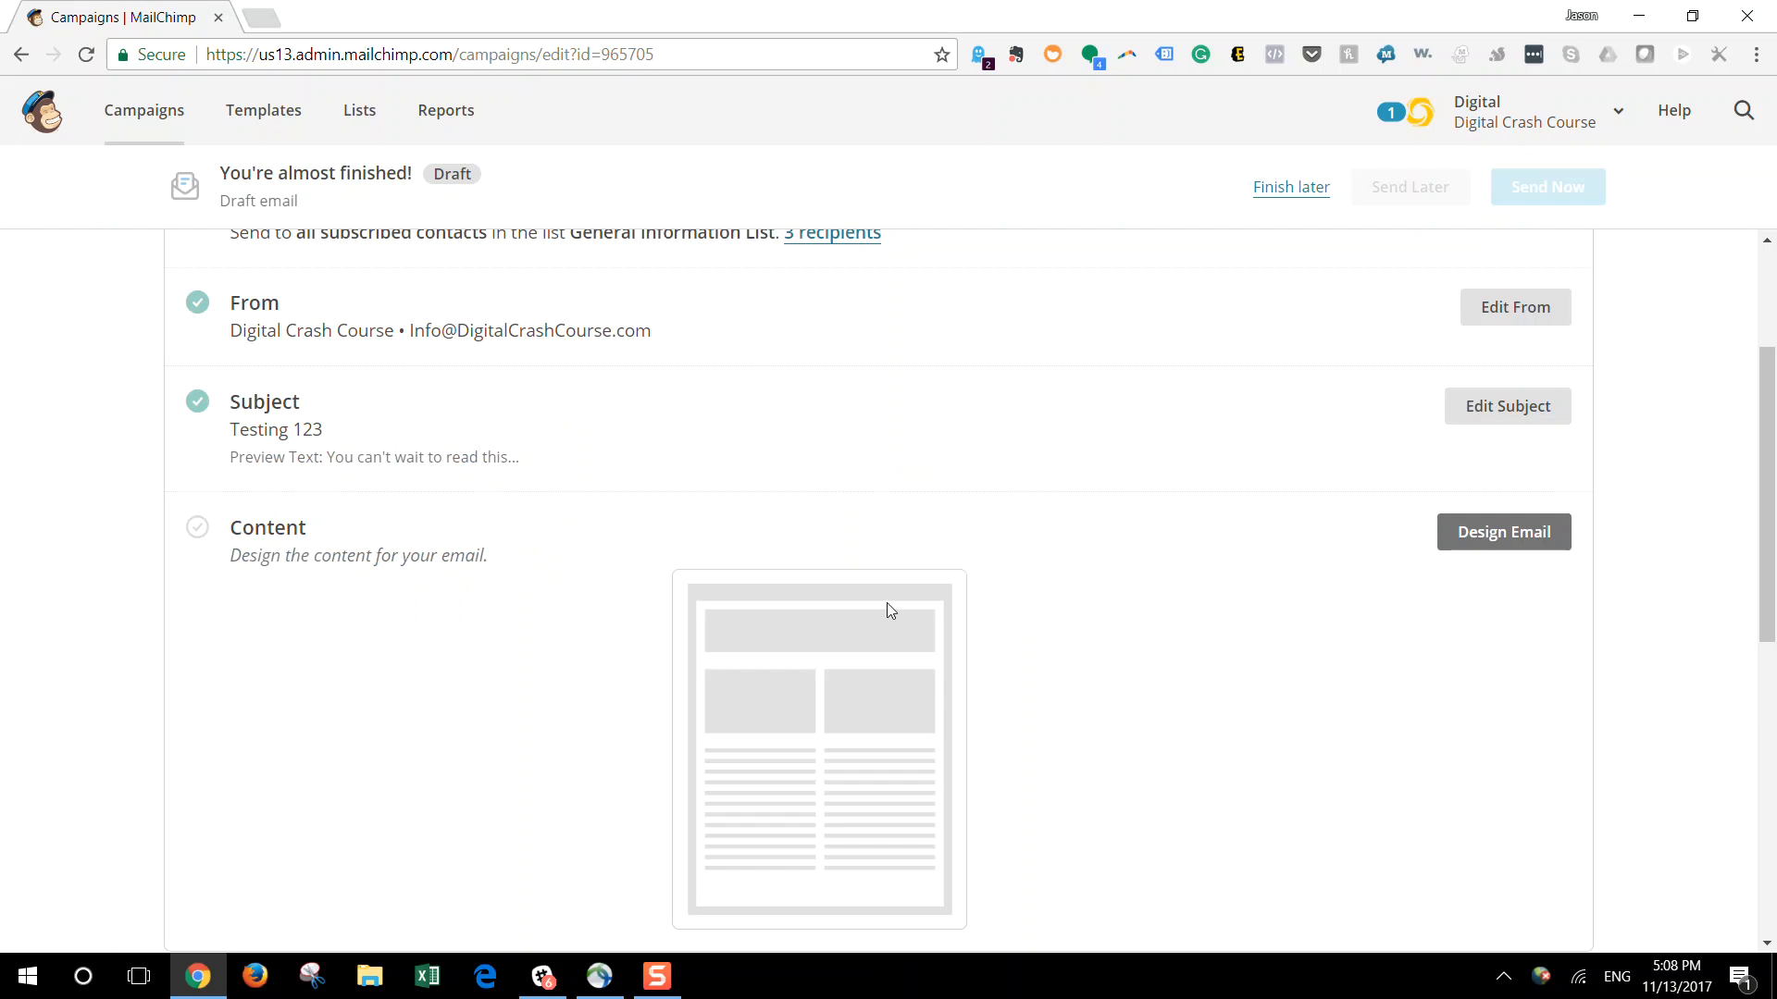
Start designing the email content and look through the featured and basic layout templates
{"action": "scroll", "coordinate": [887, 602], "scroll_direction": "down", "scroll_amount": 2}
{"action": "left_click", "coordinate": [1533, 335]}
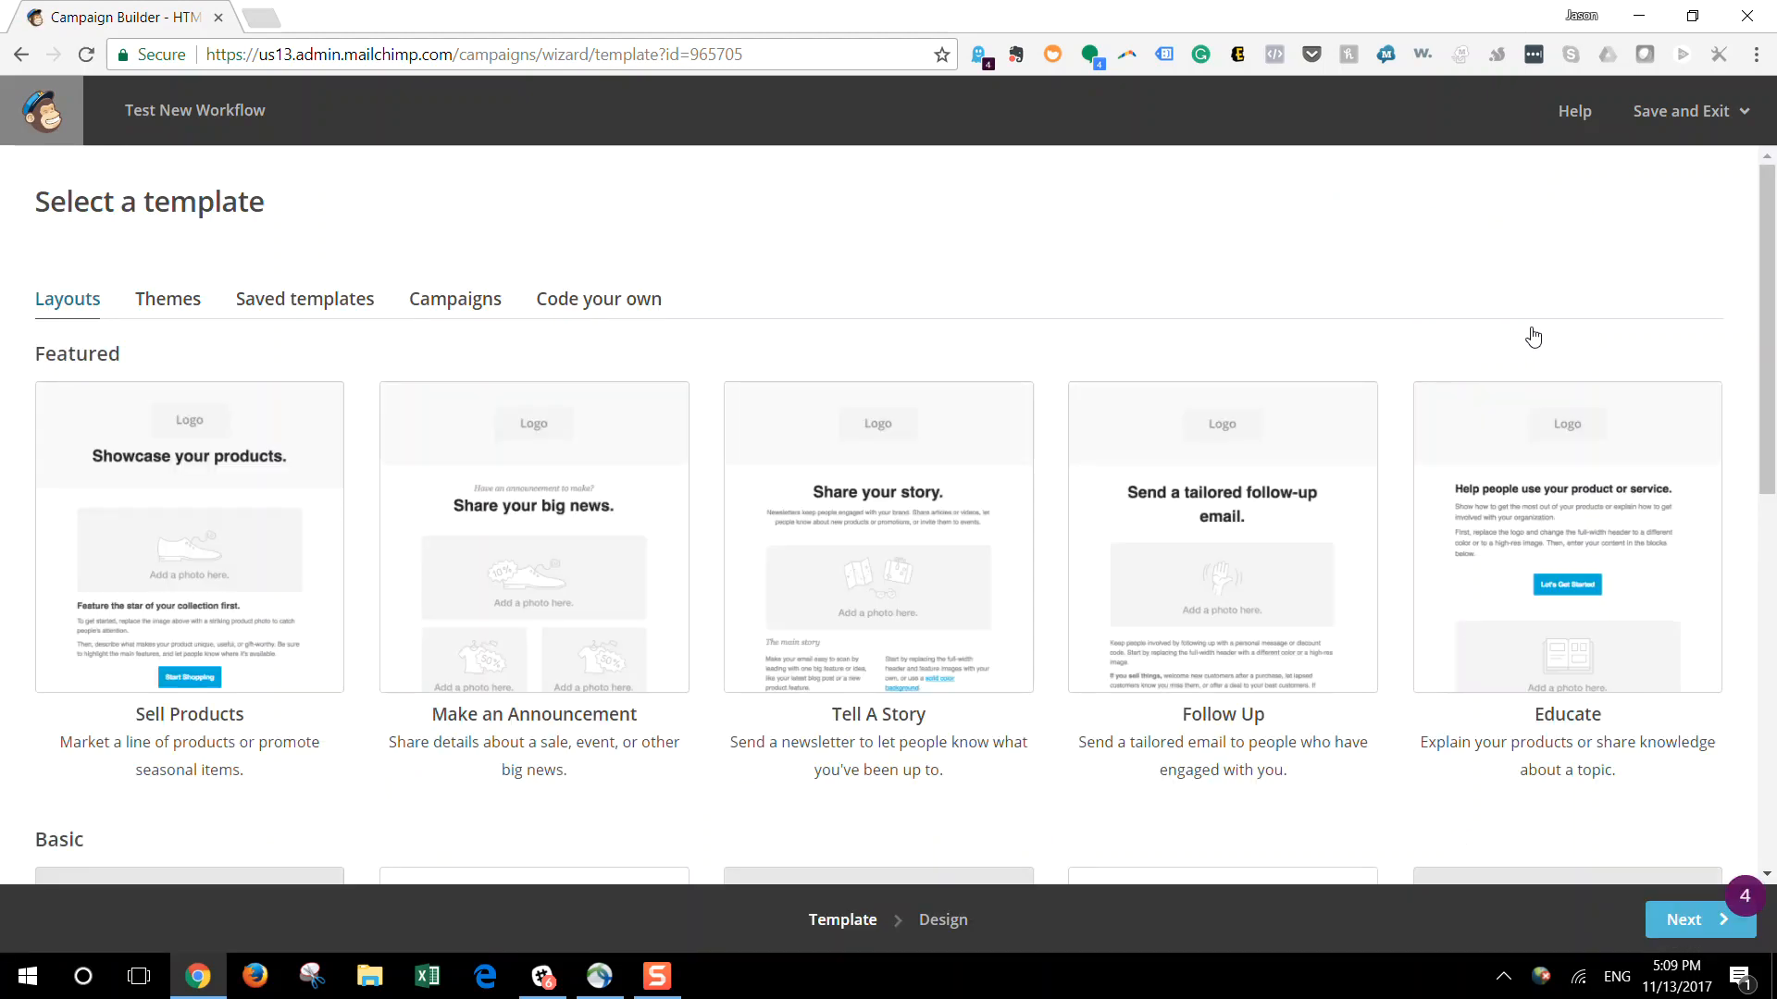
{"action": "scroll", "coordinate": [1746, 427], "scroll_direction": "down", "scroll_amount": 8}
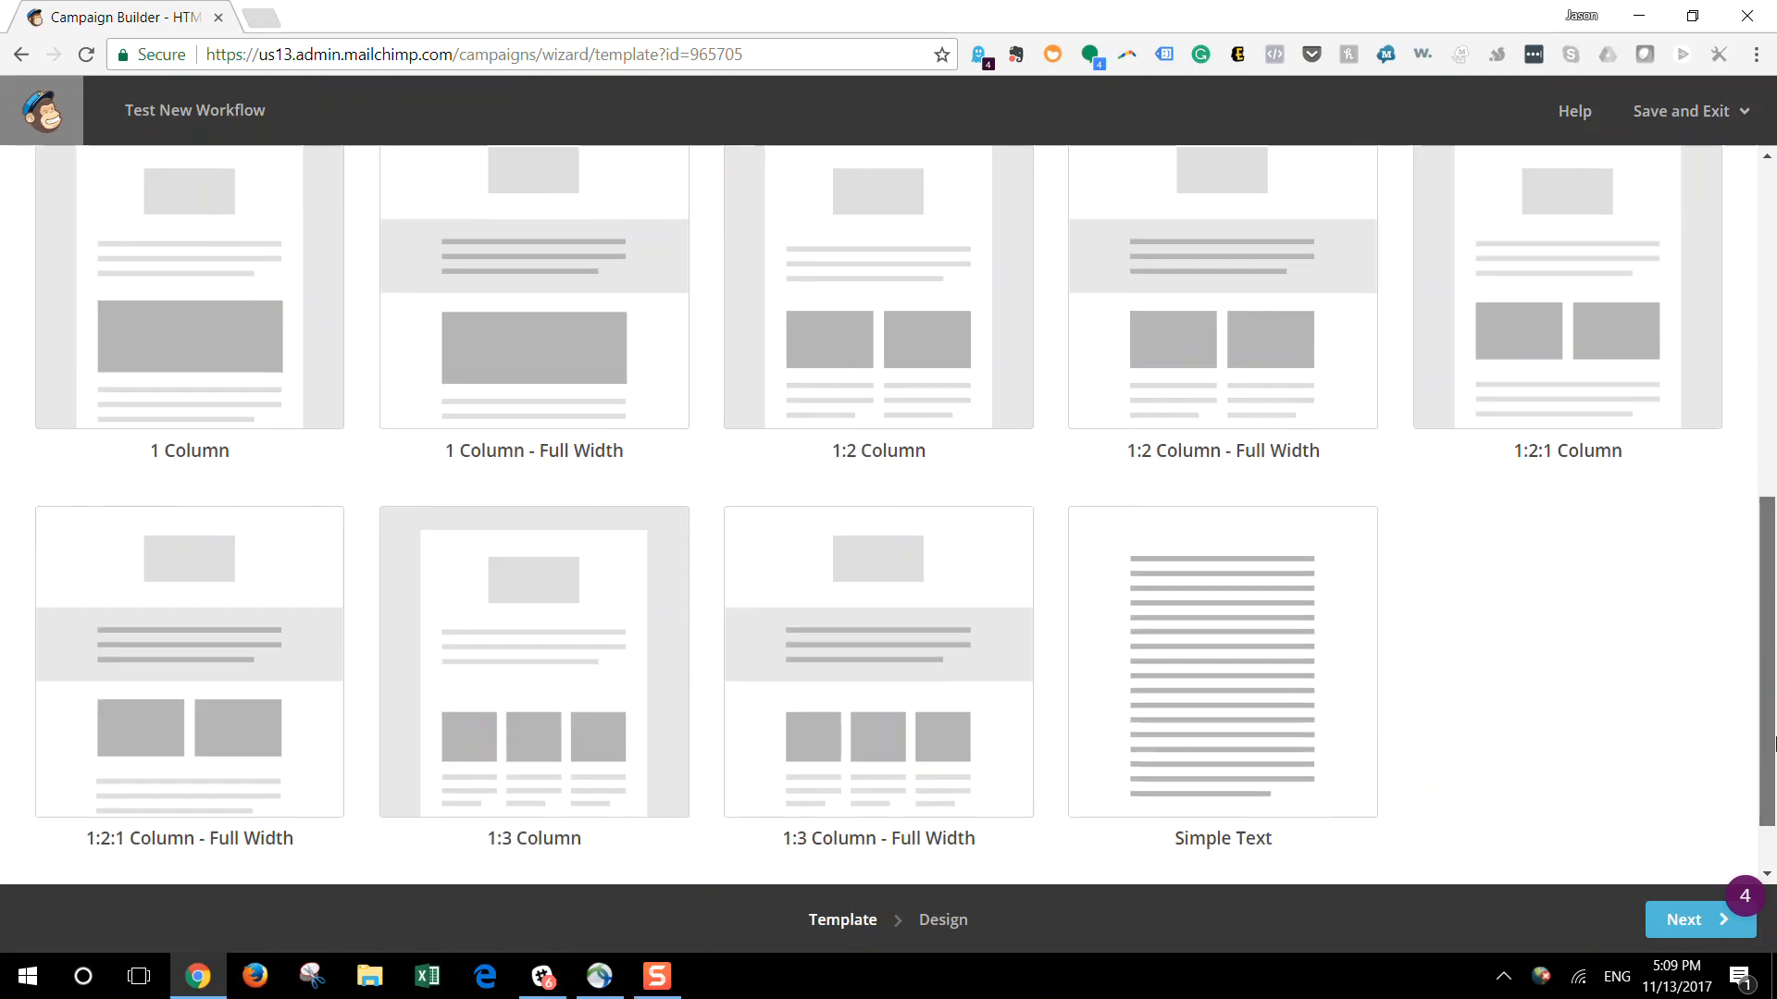
{"action": "scroll", "coordinate": [1746, 427], "scroll_direction": "up", "scroll_amount": 7}
{"action": "scroll", "coordinate": [1740, 417], "scroll_direction": "up", "scroll_amount": 1}
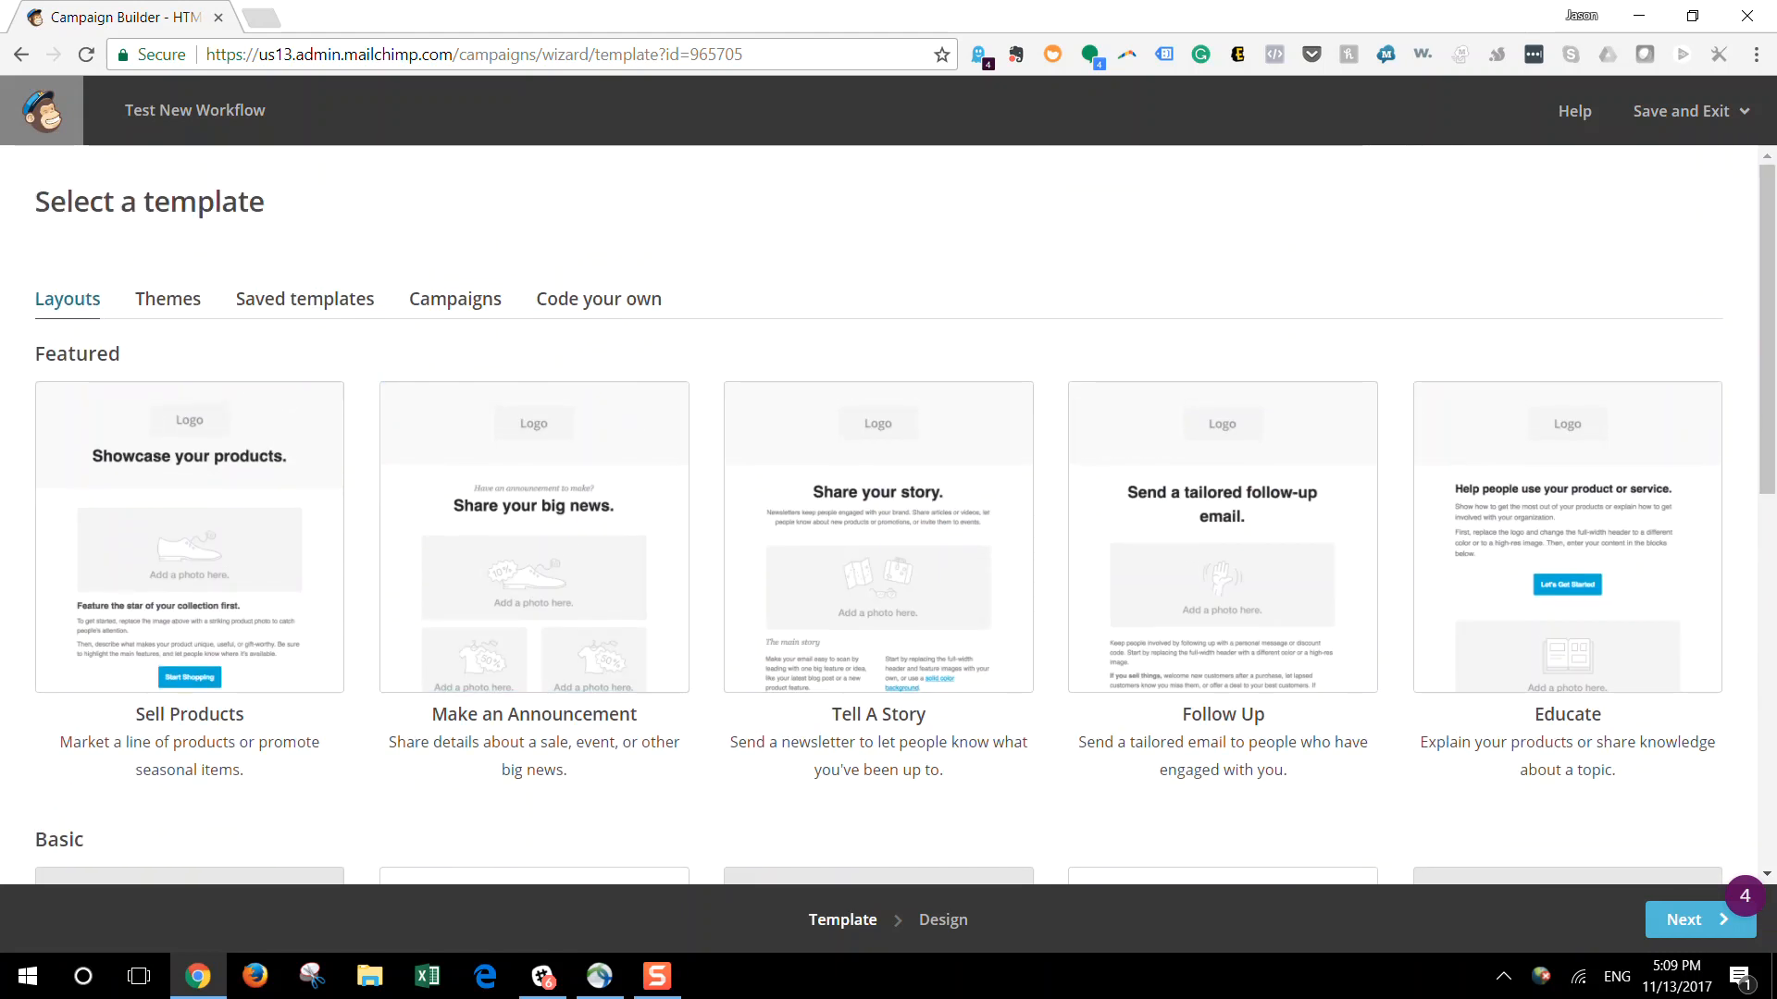
Look through the available theme templates, including the e-commerce designs
{"action": "left_click", "coordinate": [168, 318]}
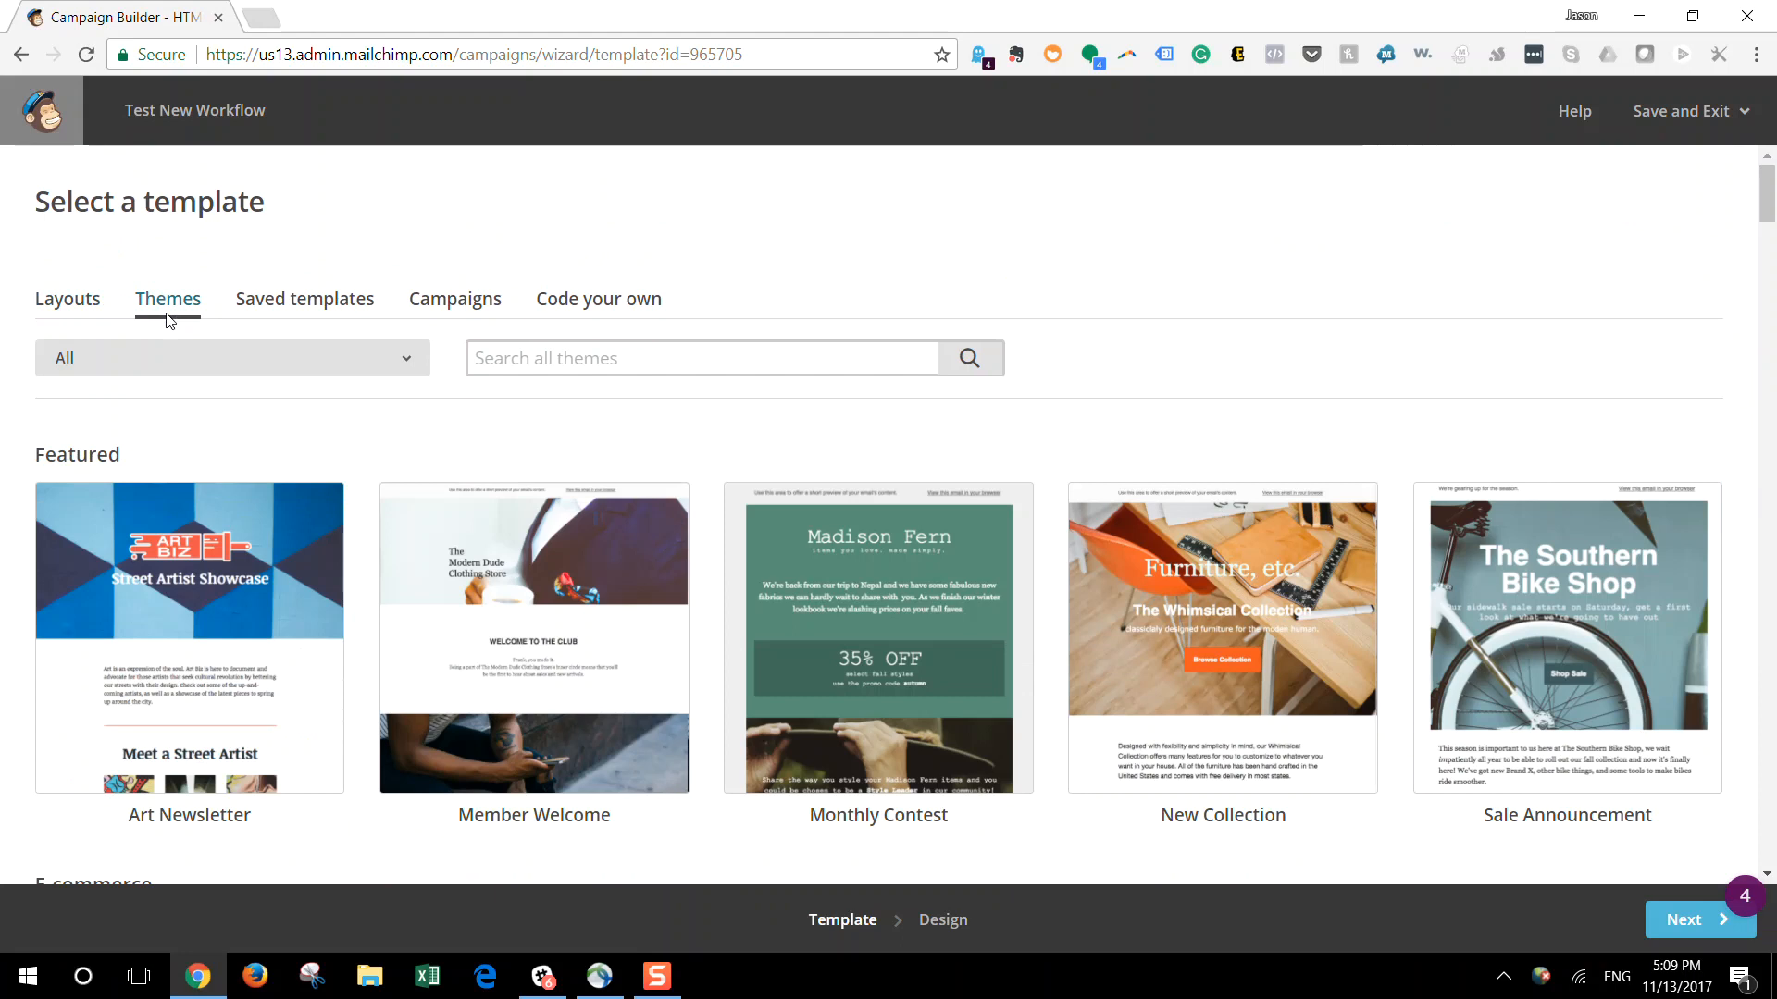
{"action": "scroll", "coordinate": [391, 534], "scroll_direction": "down", "scroll_amount": 7}
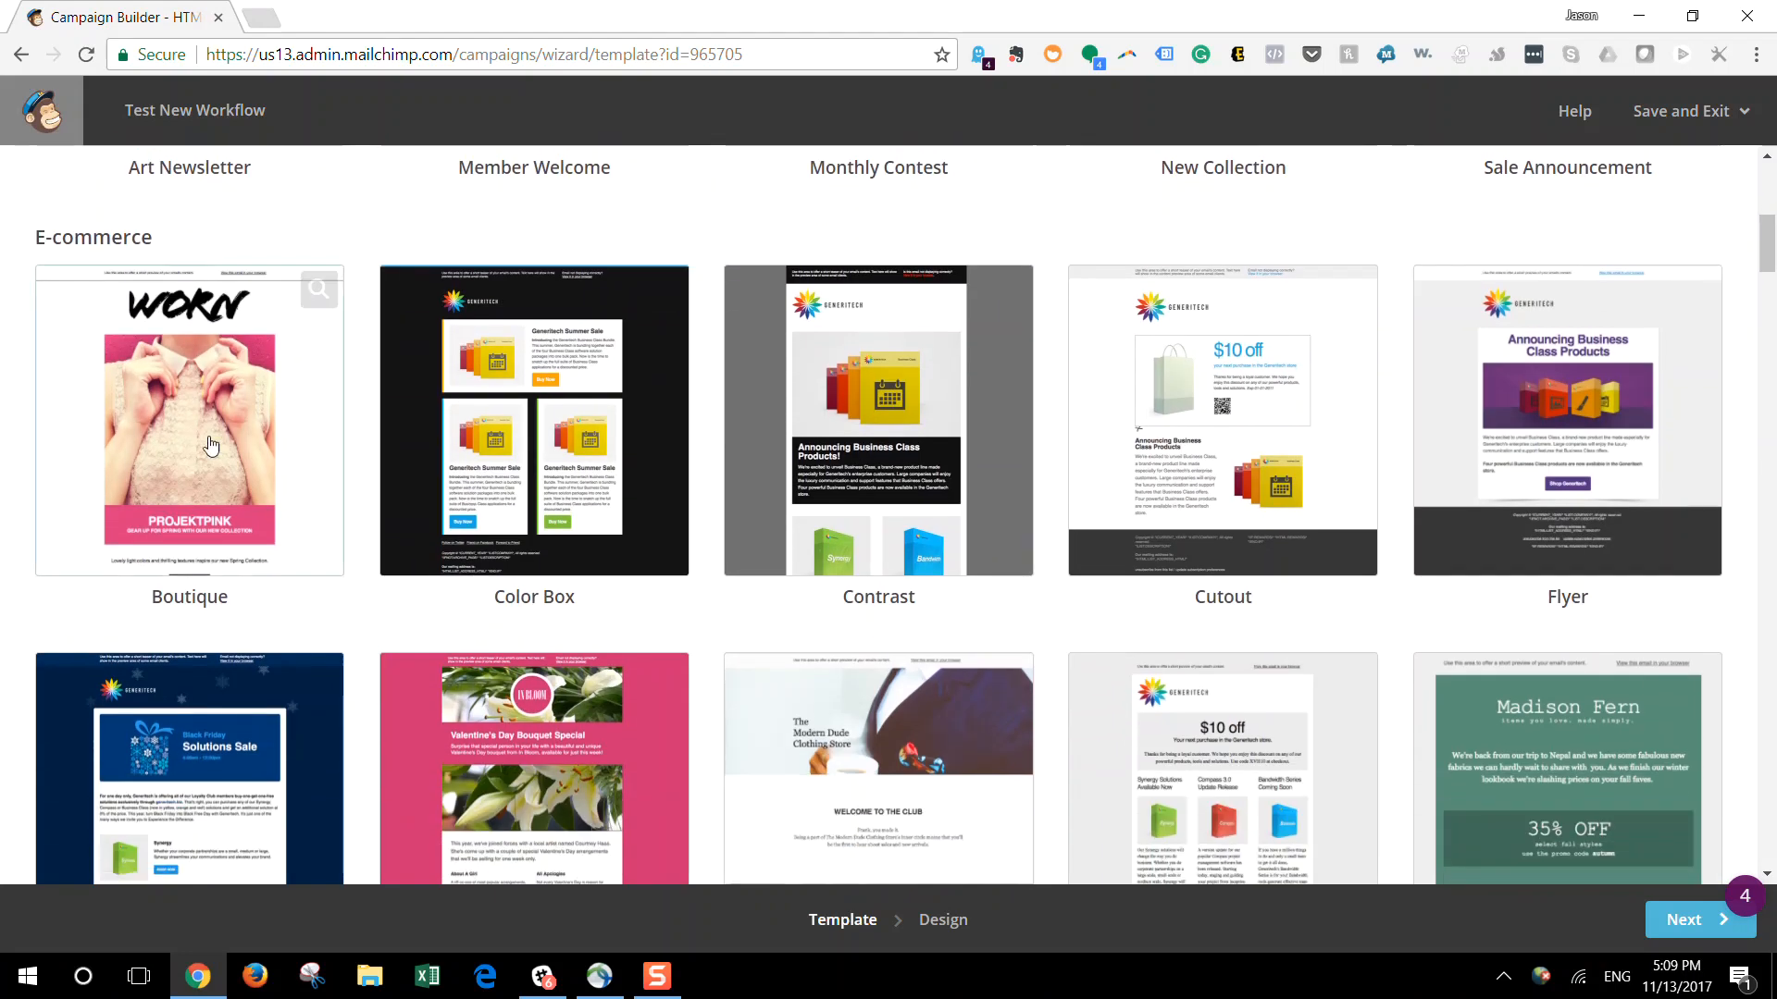
{"action": "scroll", "coordinate": [460, 475], "scroll_direction": "up", "scroll_amount": 7}
Return to the layouts and choose the basic 1 Column - Full Width template for the email
{"action": "left_click", "coordinate": [74, 310]}
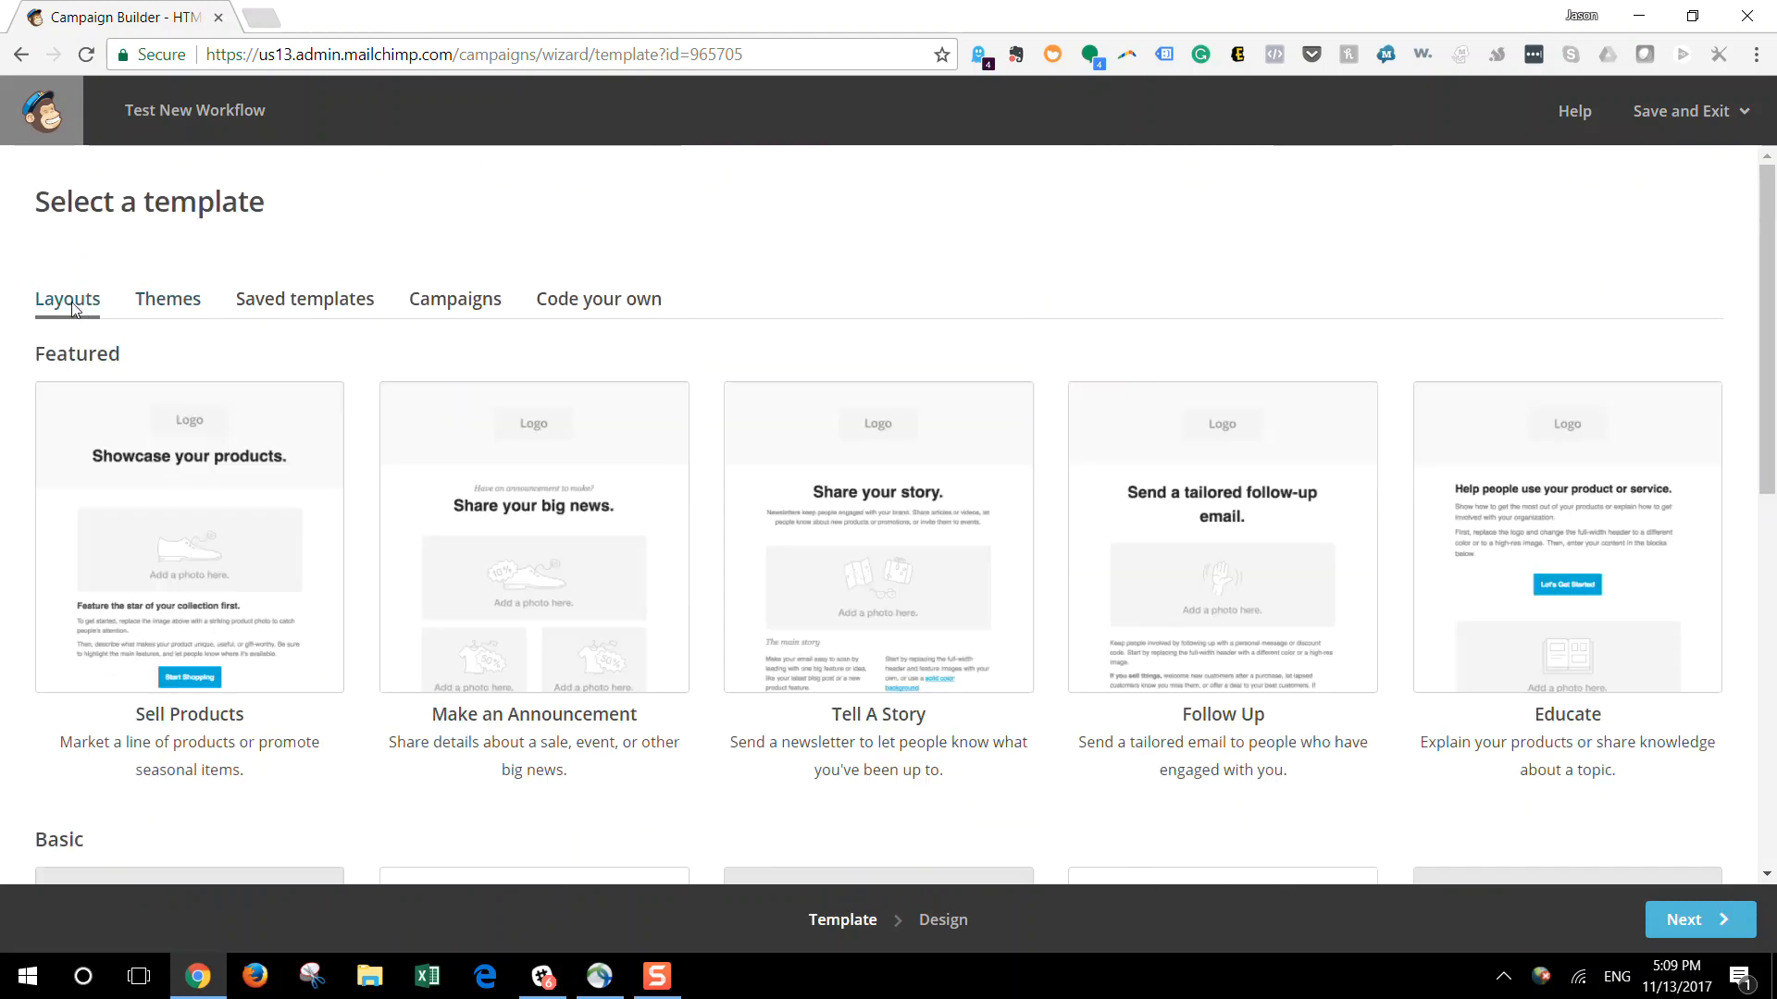
{"action": "scroll", "coordinate": [631, 619], "scroll_direction": "down", "scroll_amount": 7}
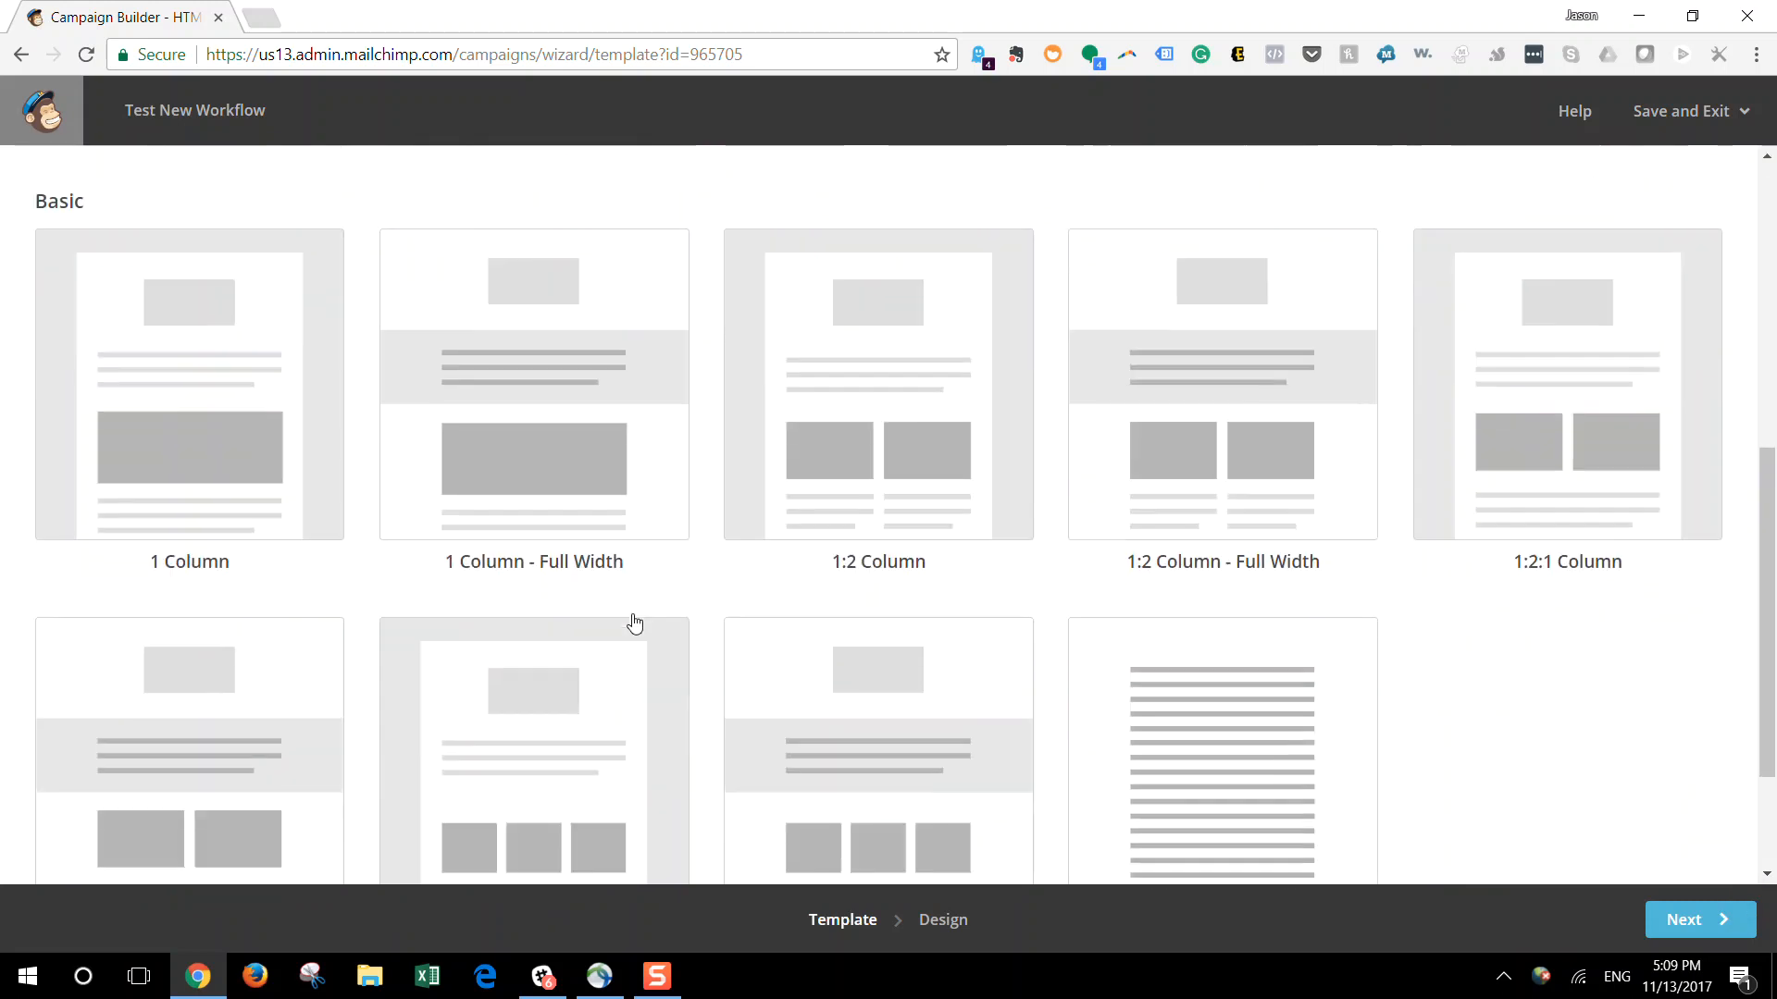
{"action": "left_click", "coordinate": [606, 448]}
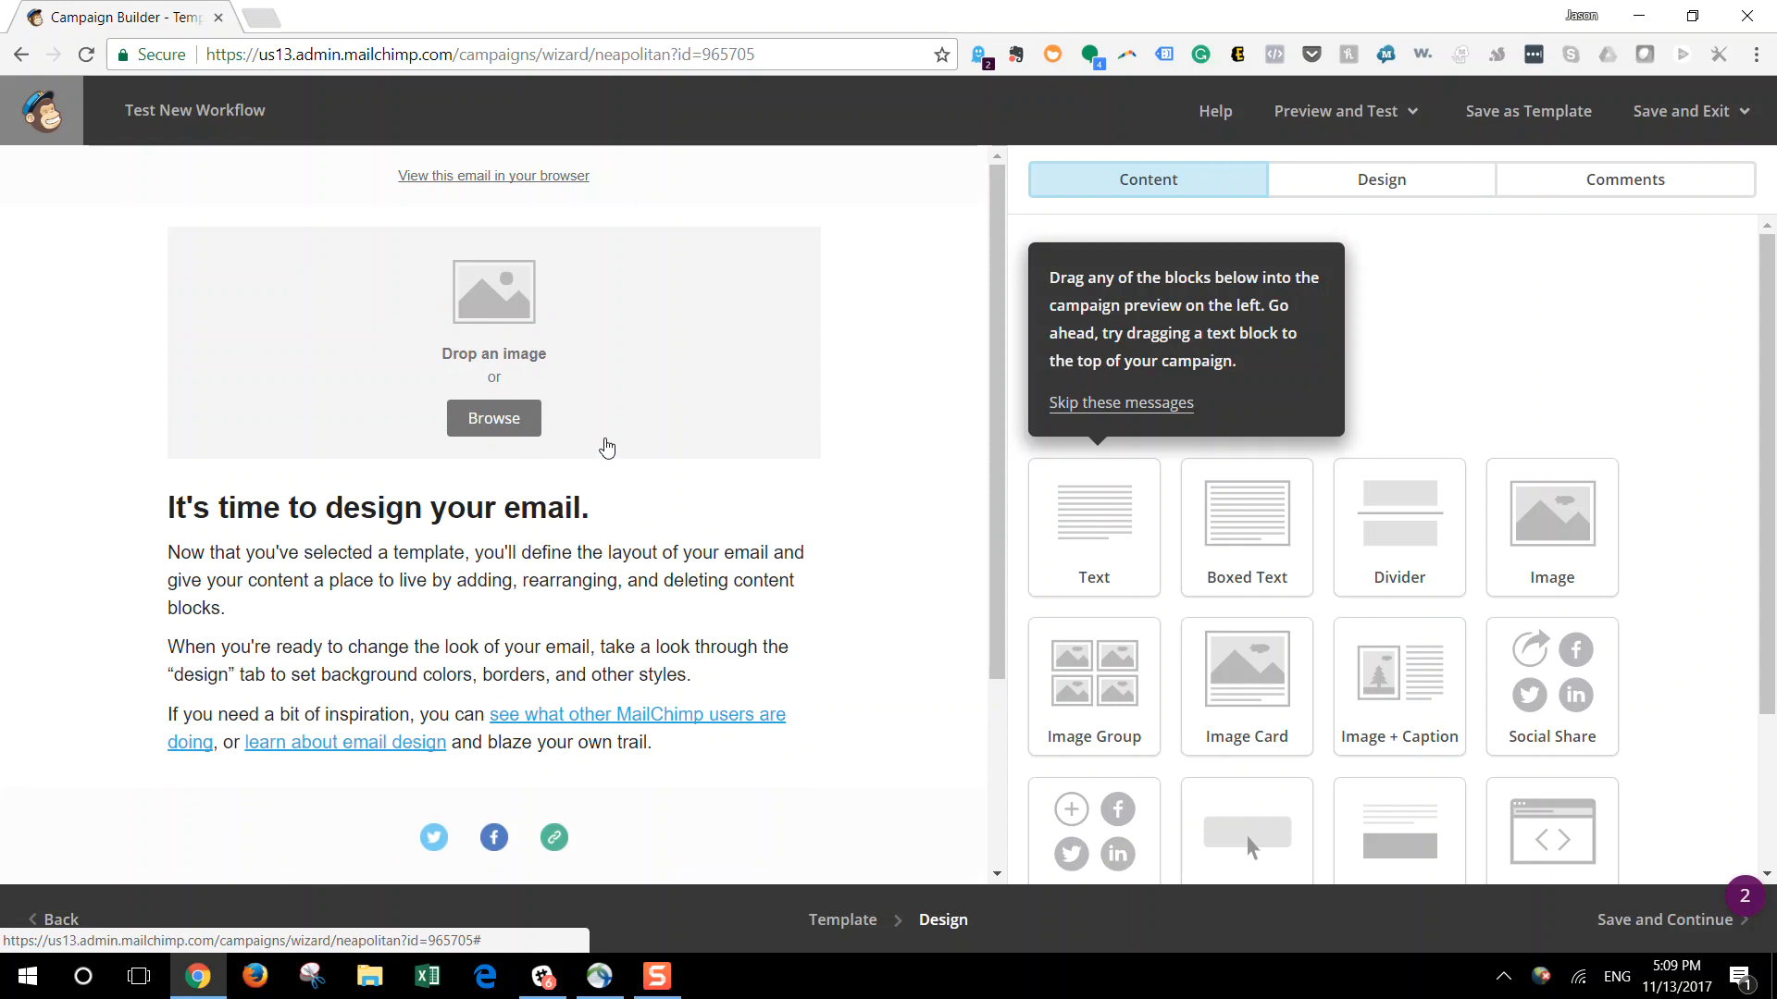
Examine the header image's file manager, the text block's editor and the available content blocks without changing anything
{"action": "left_click", "coordinate": [512, 422]}
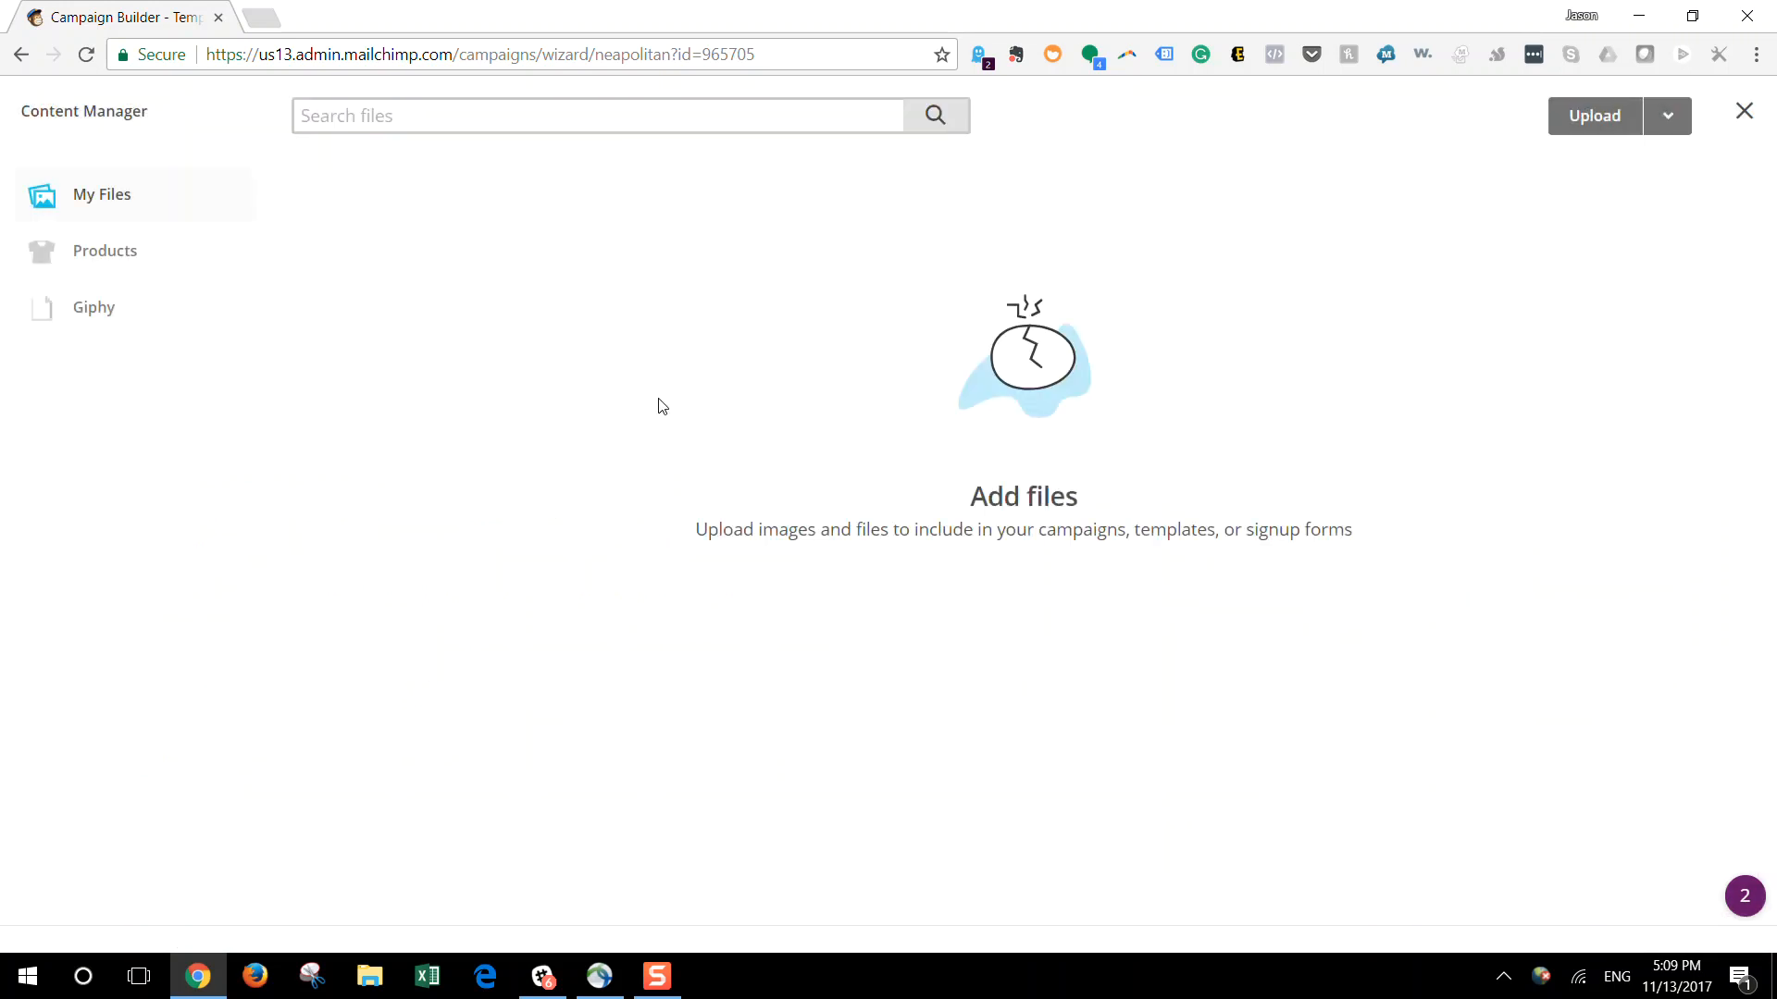
{"action": "left_click", "coordinate": [1744, 111]}
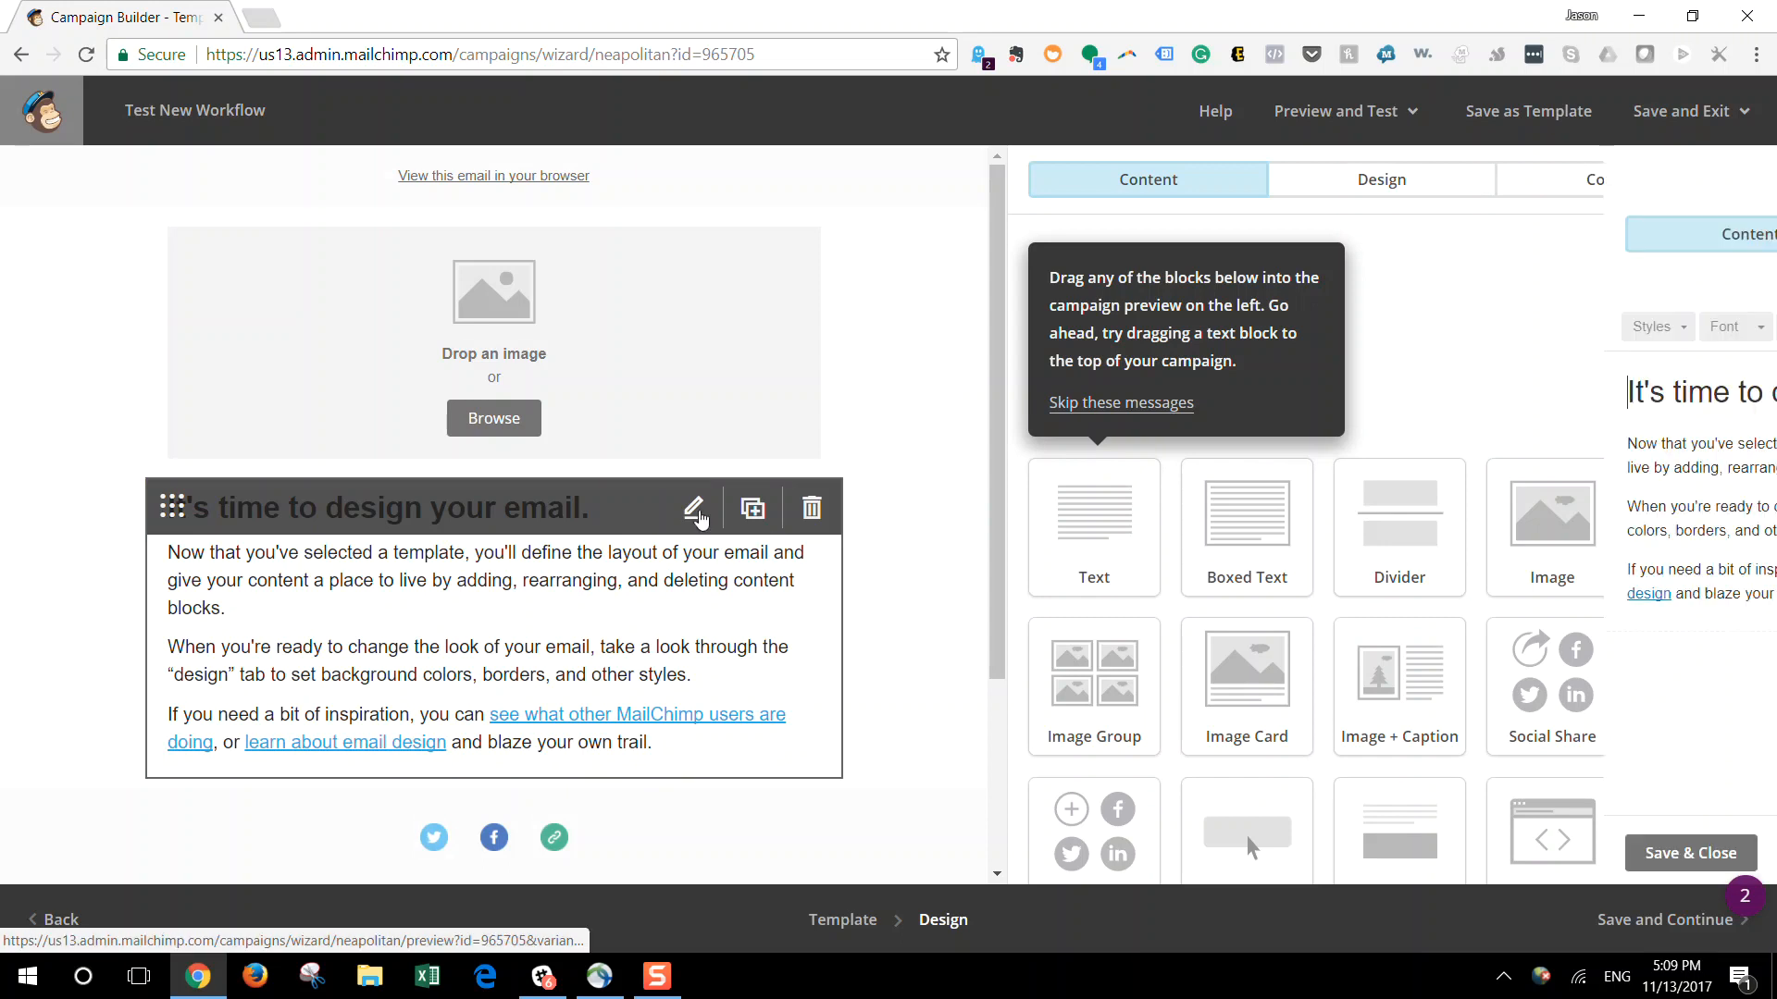
{"action": "left_click", "coordinate": [696, 512]}
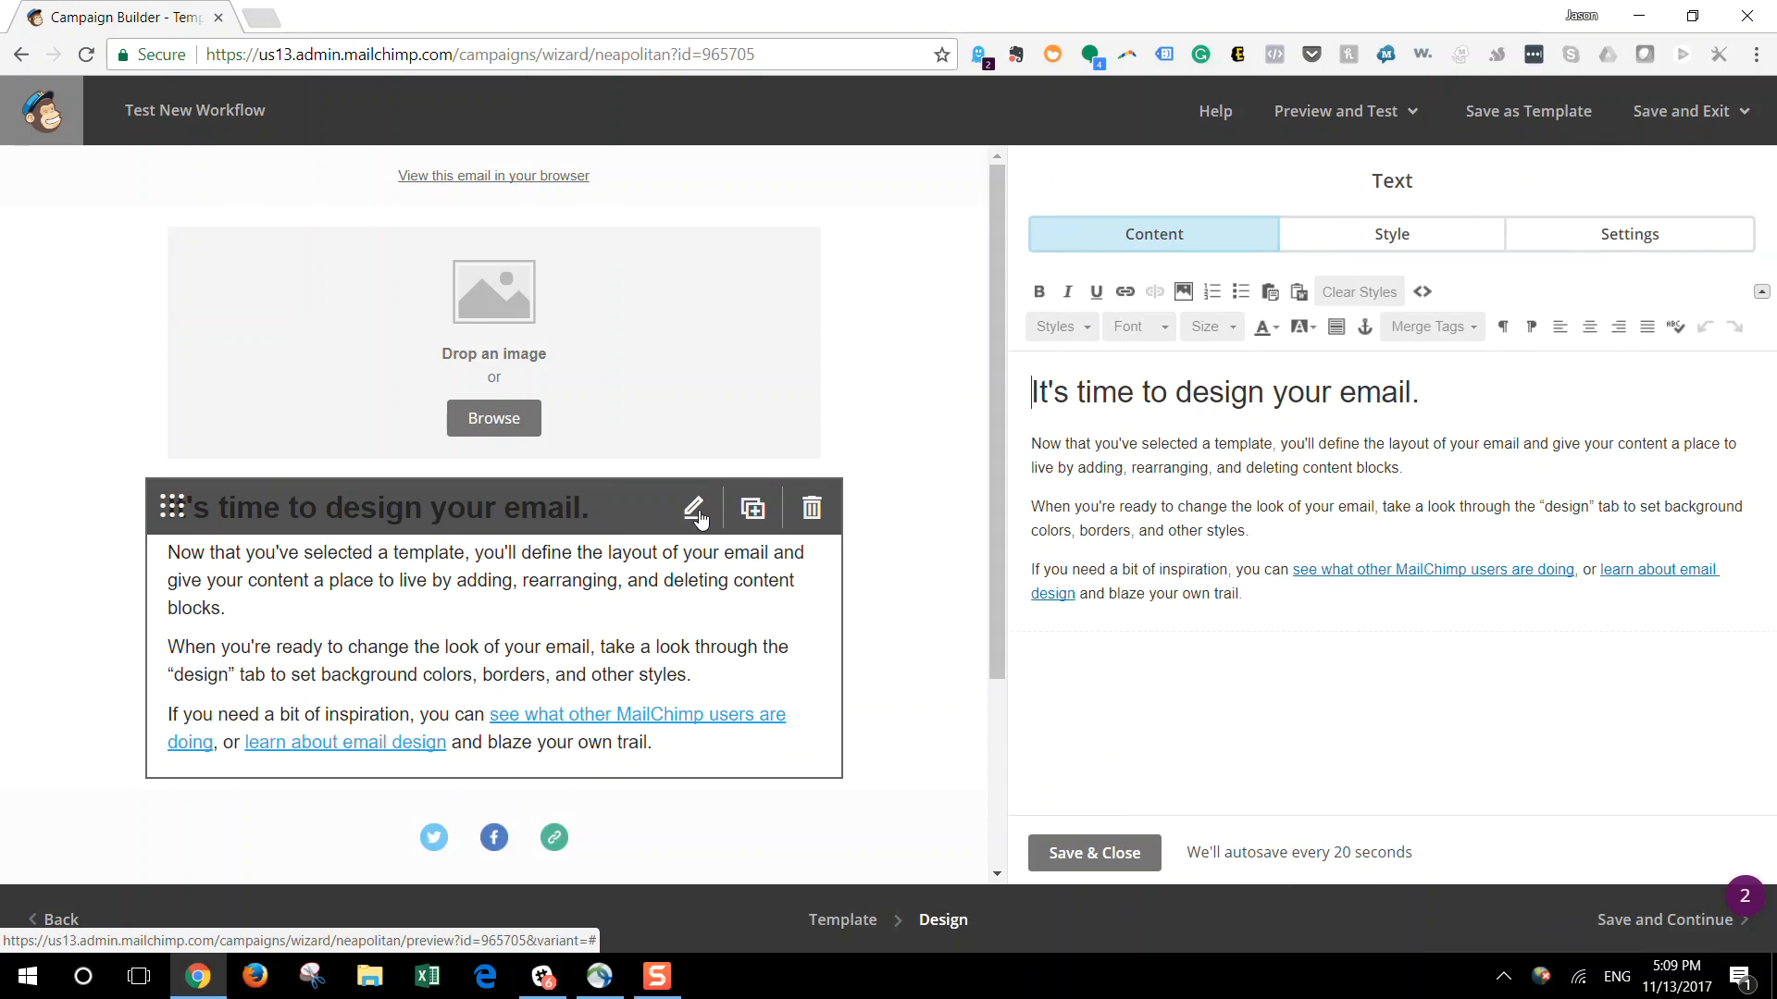
{"action": "left_click", "coordinate": [1131, 857]}
{"action": "scroll", "coordinate": [1303, 583], "scroll_direction": "down", "scroll_amount": 2}
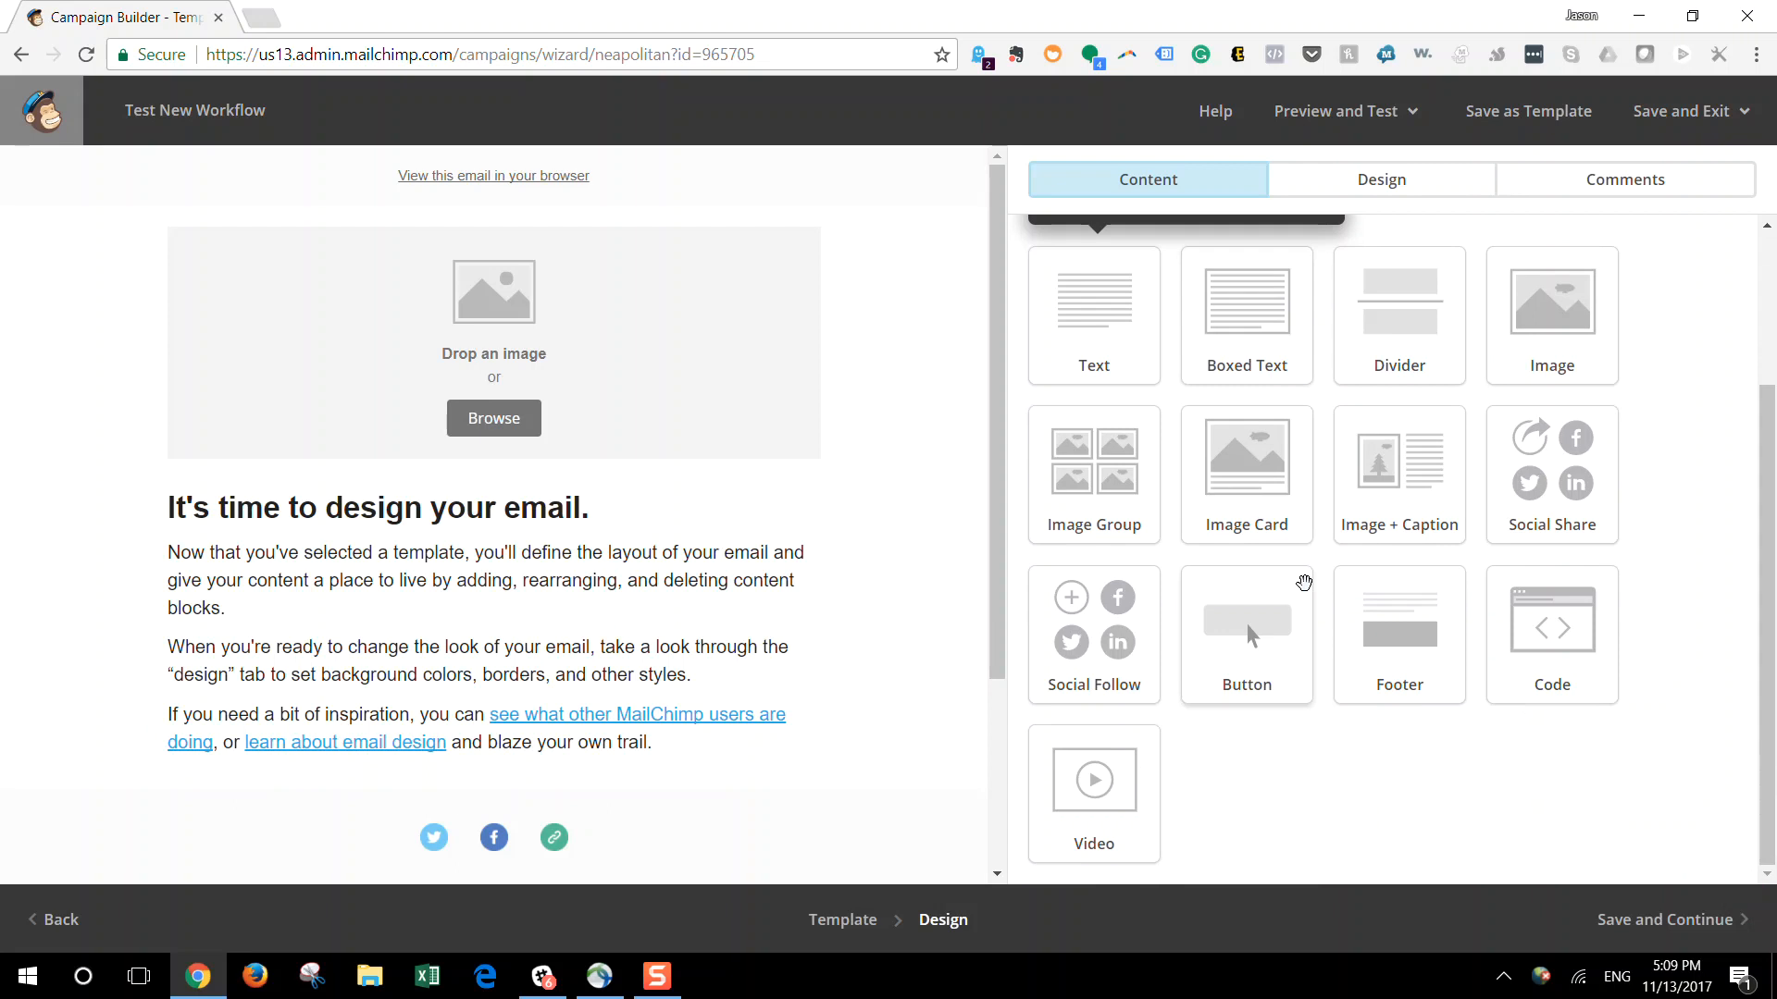
Save the email design and review the campaign's content checks, sharing options, settings and tracking
{"action": "left_click", "coordinate": [1642, 912]}
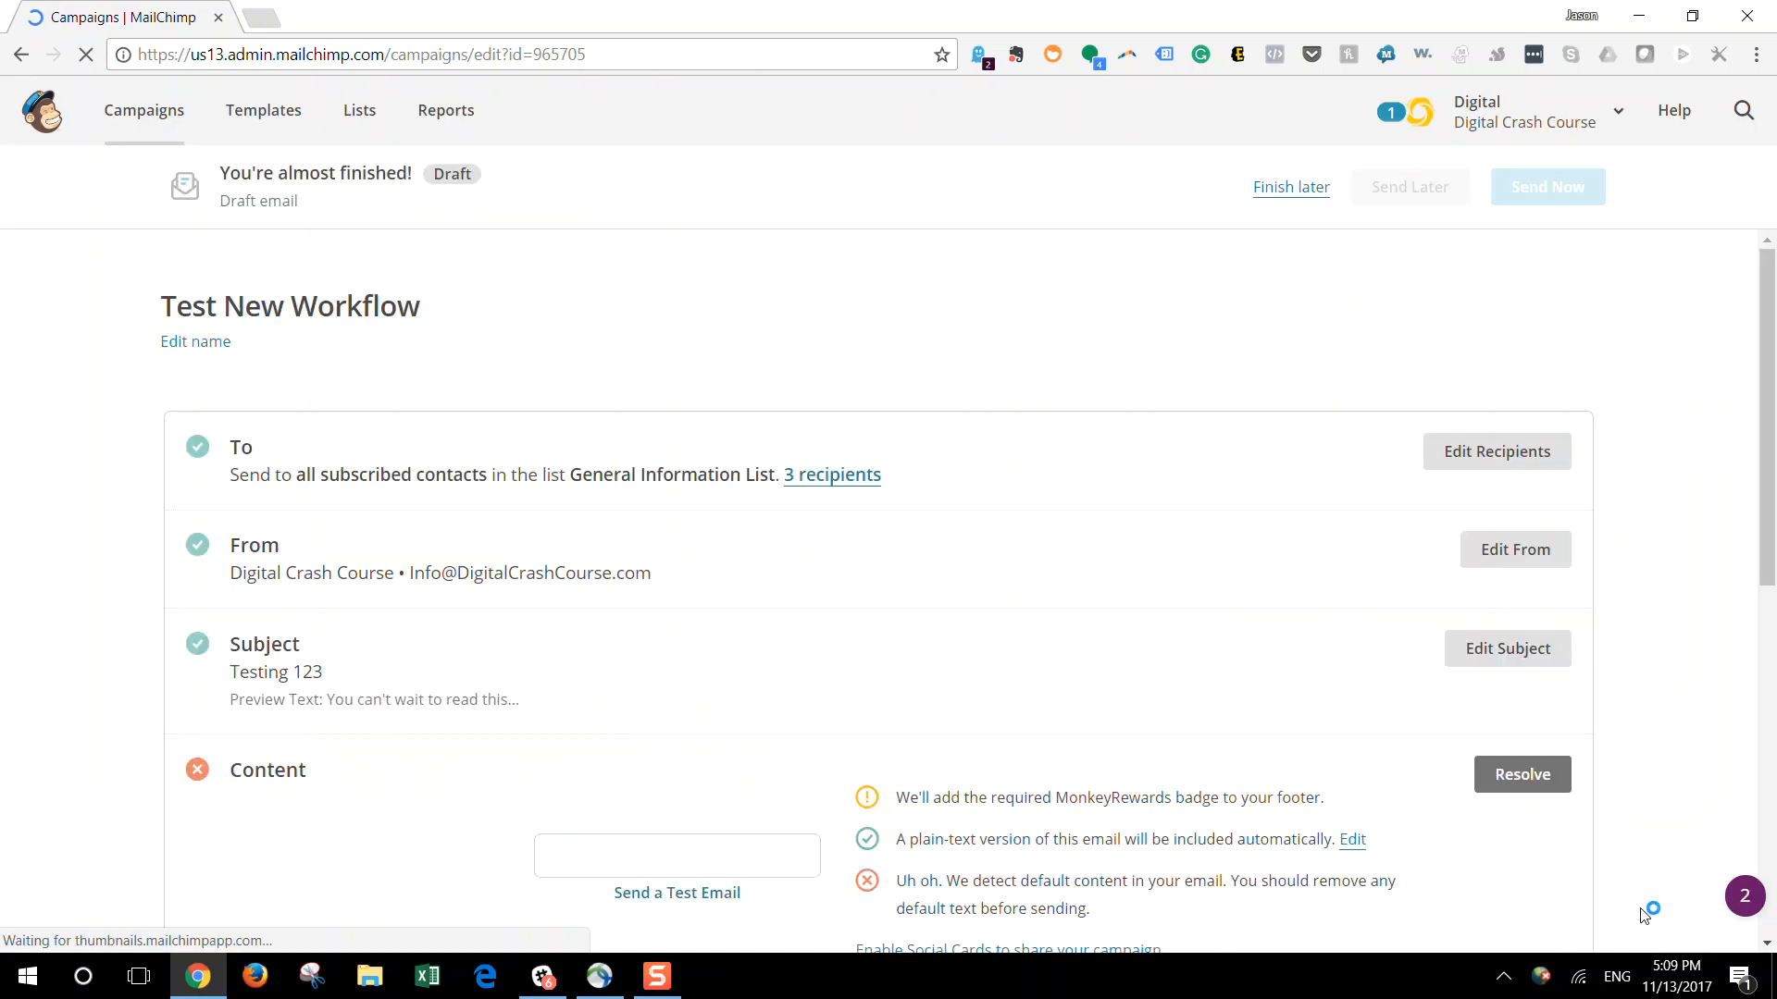
{"action": "scroll", "coordinate": [1643, 914], "scroll_direction": "down", "scroll_amount": 3}
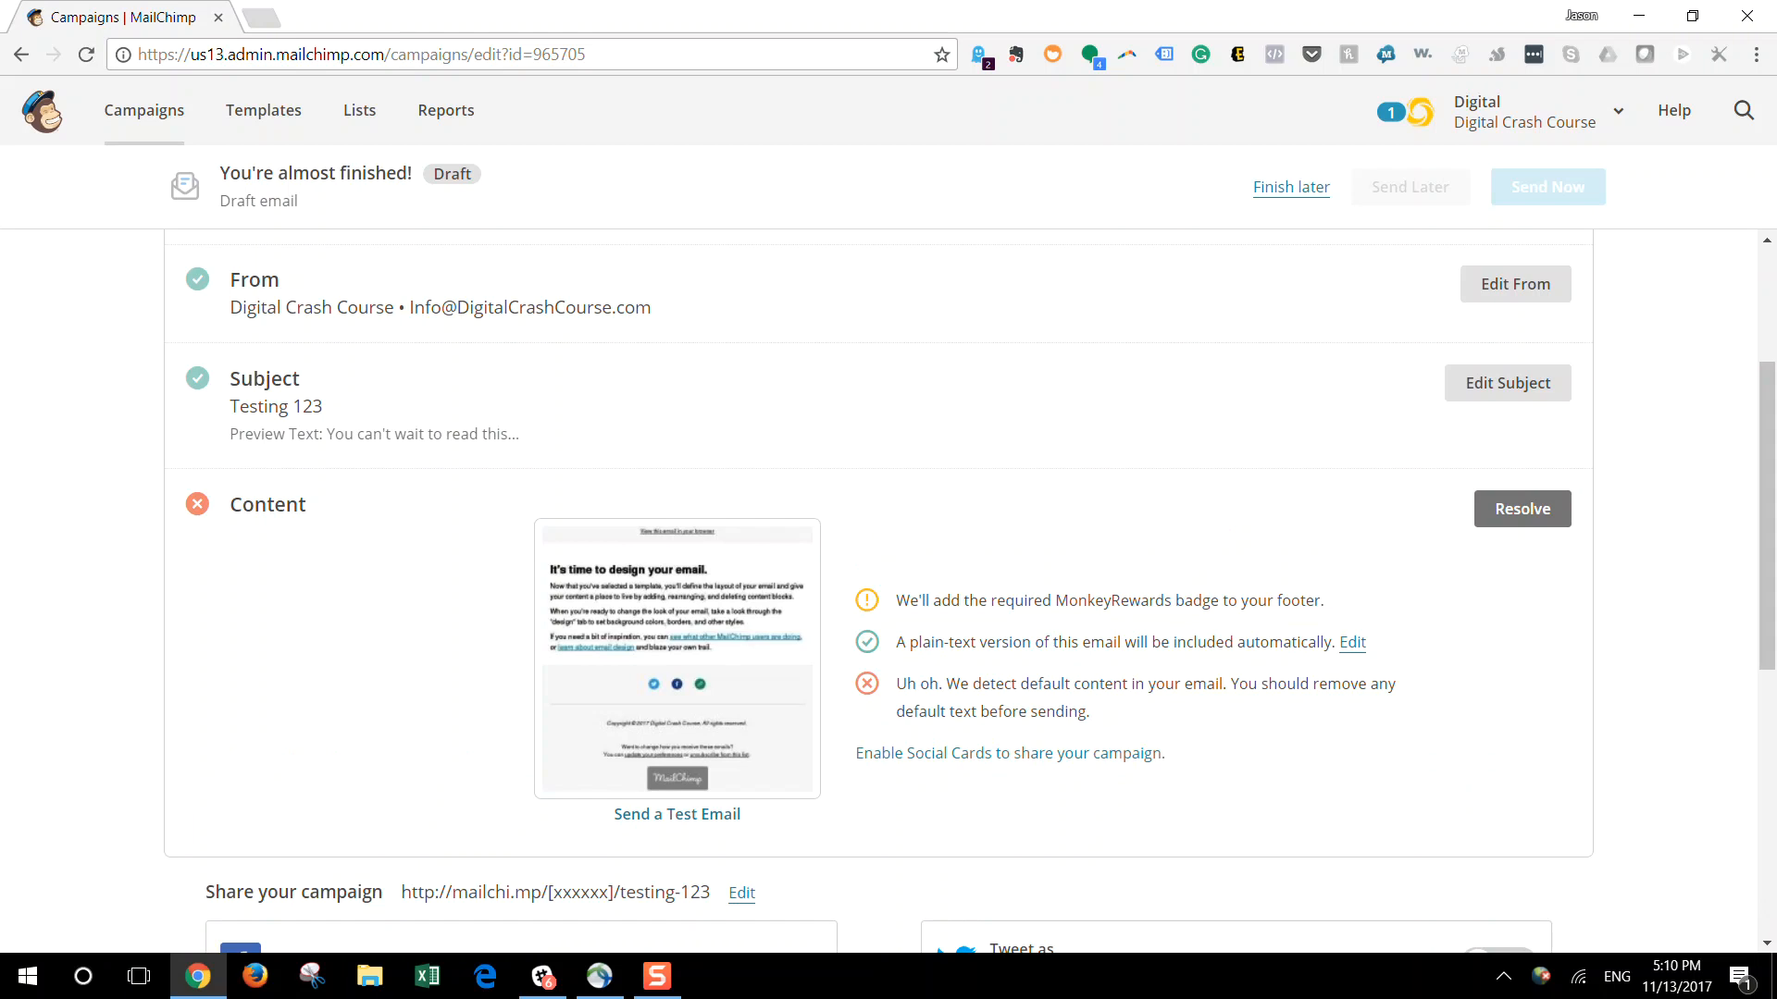
{"action": "scroll", "coordinate": [888, 592], "scroll_direction": "down", "scroll_amount": 2}
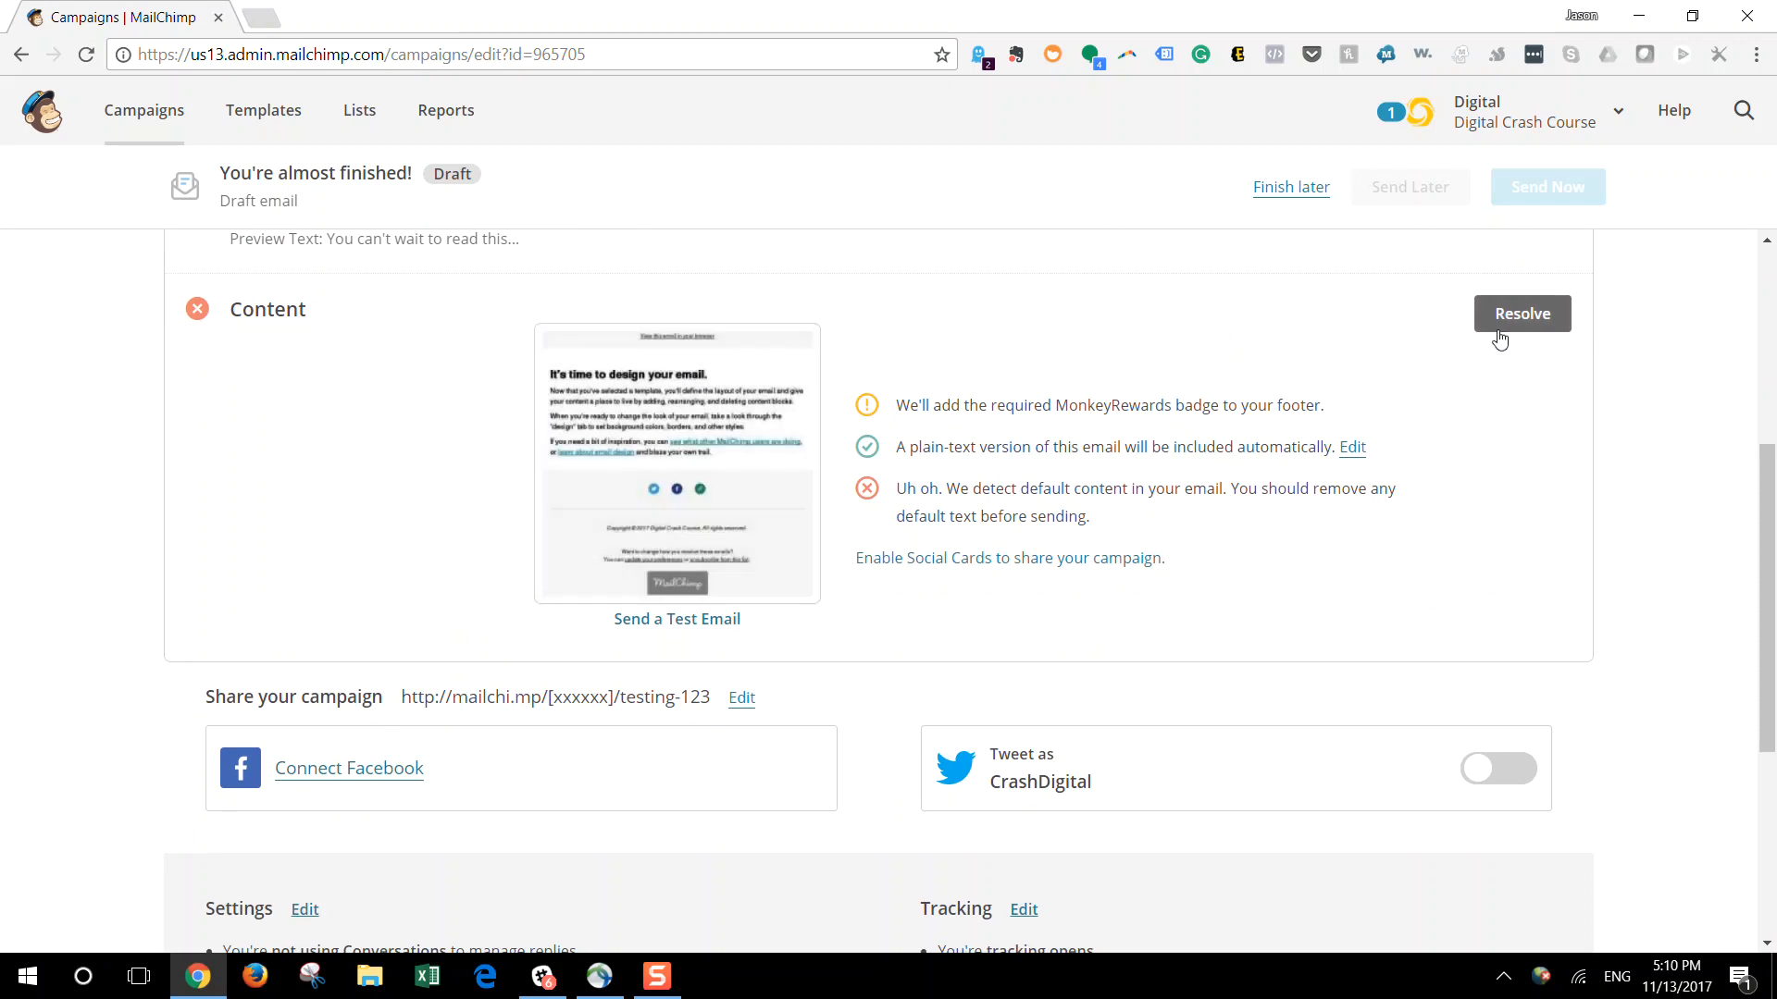
{"action": "scroll", "coordinate": [1501, 340], "scroll_direction": "down", "scroll_amount": 4}
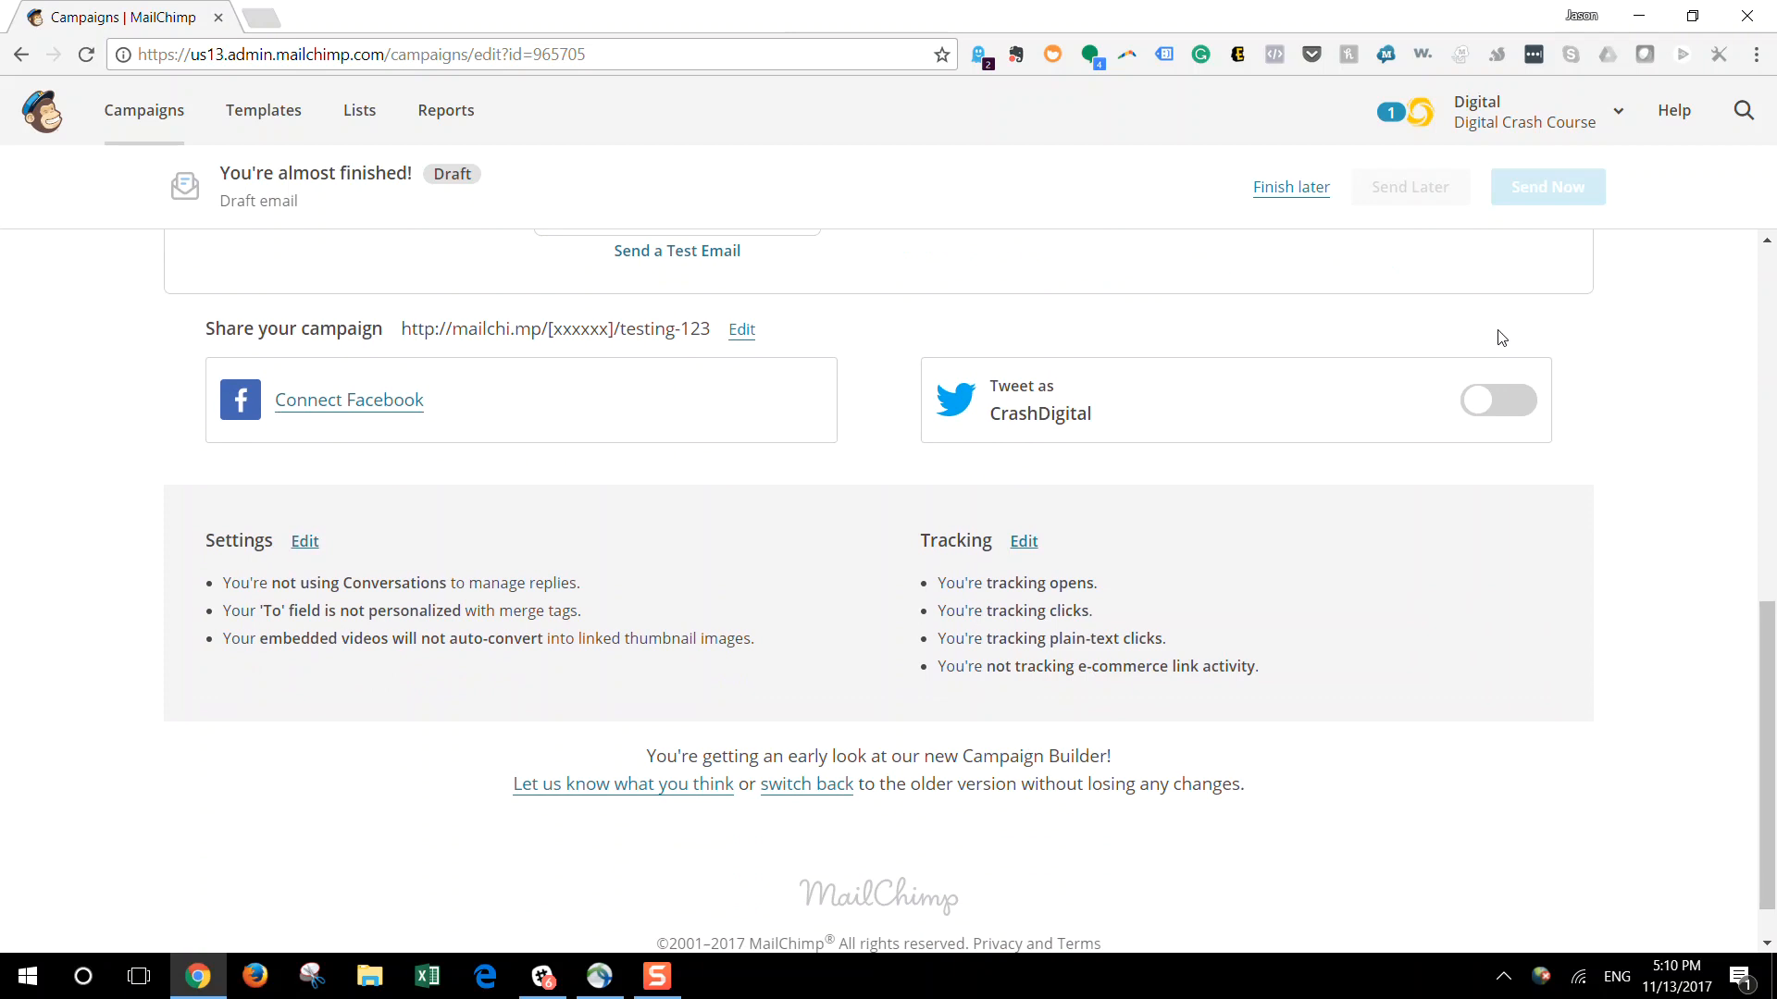
Enable tweeting the campaign, replace the tweet's text before the URL tag with "Read this now!" and save the message
{"action": "left_click", "coordinate": [1518, 408]}
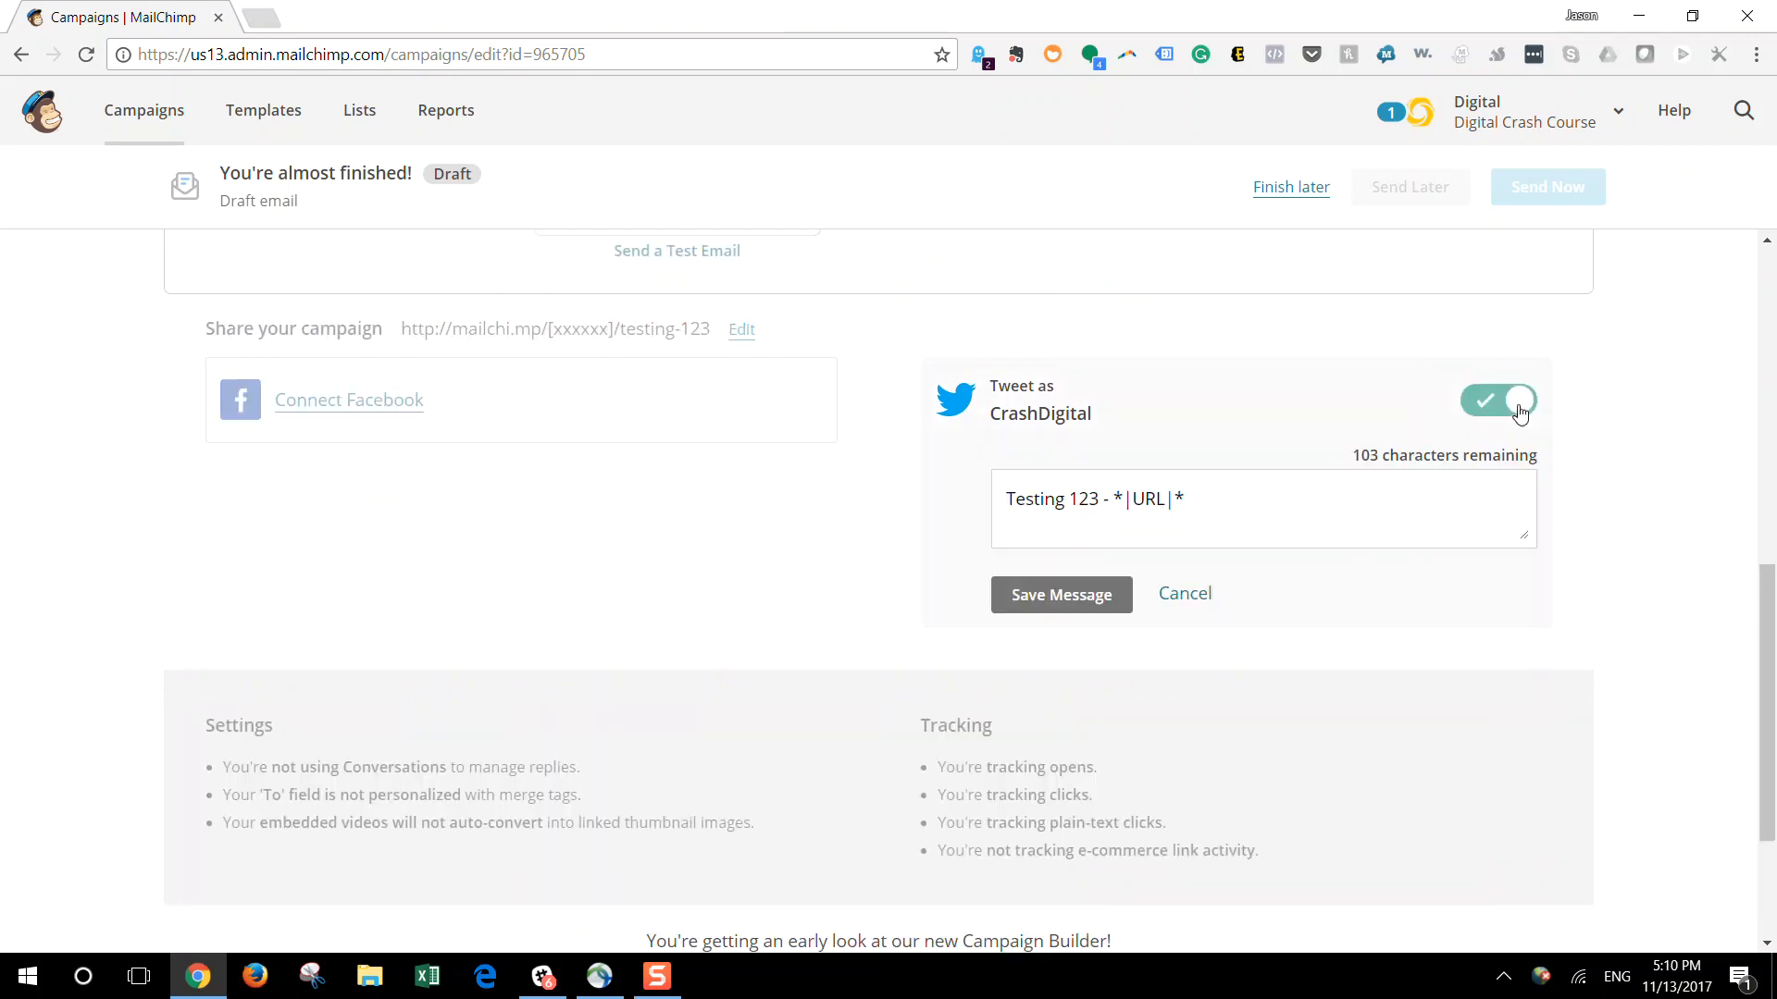
{"action": "left_click", "coordinate": [1447, 494]}
{"action": "left_click_drag", "start_coordinate": [1084, 502], "coordinate": [940, 506]}
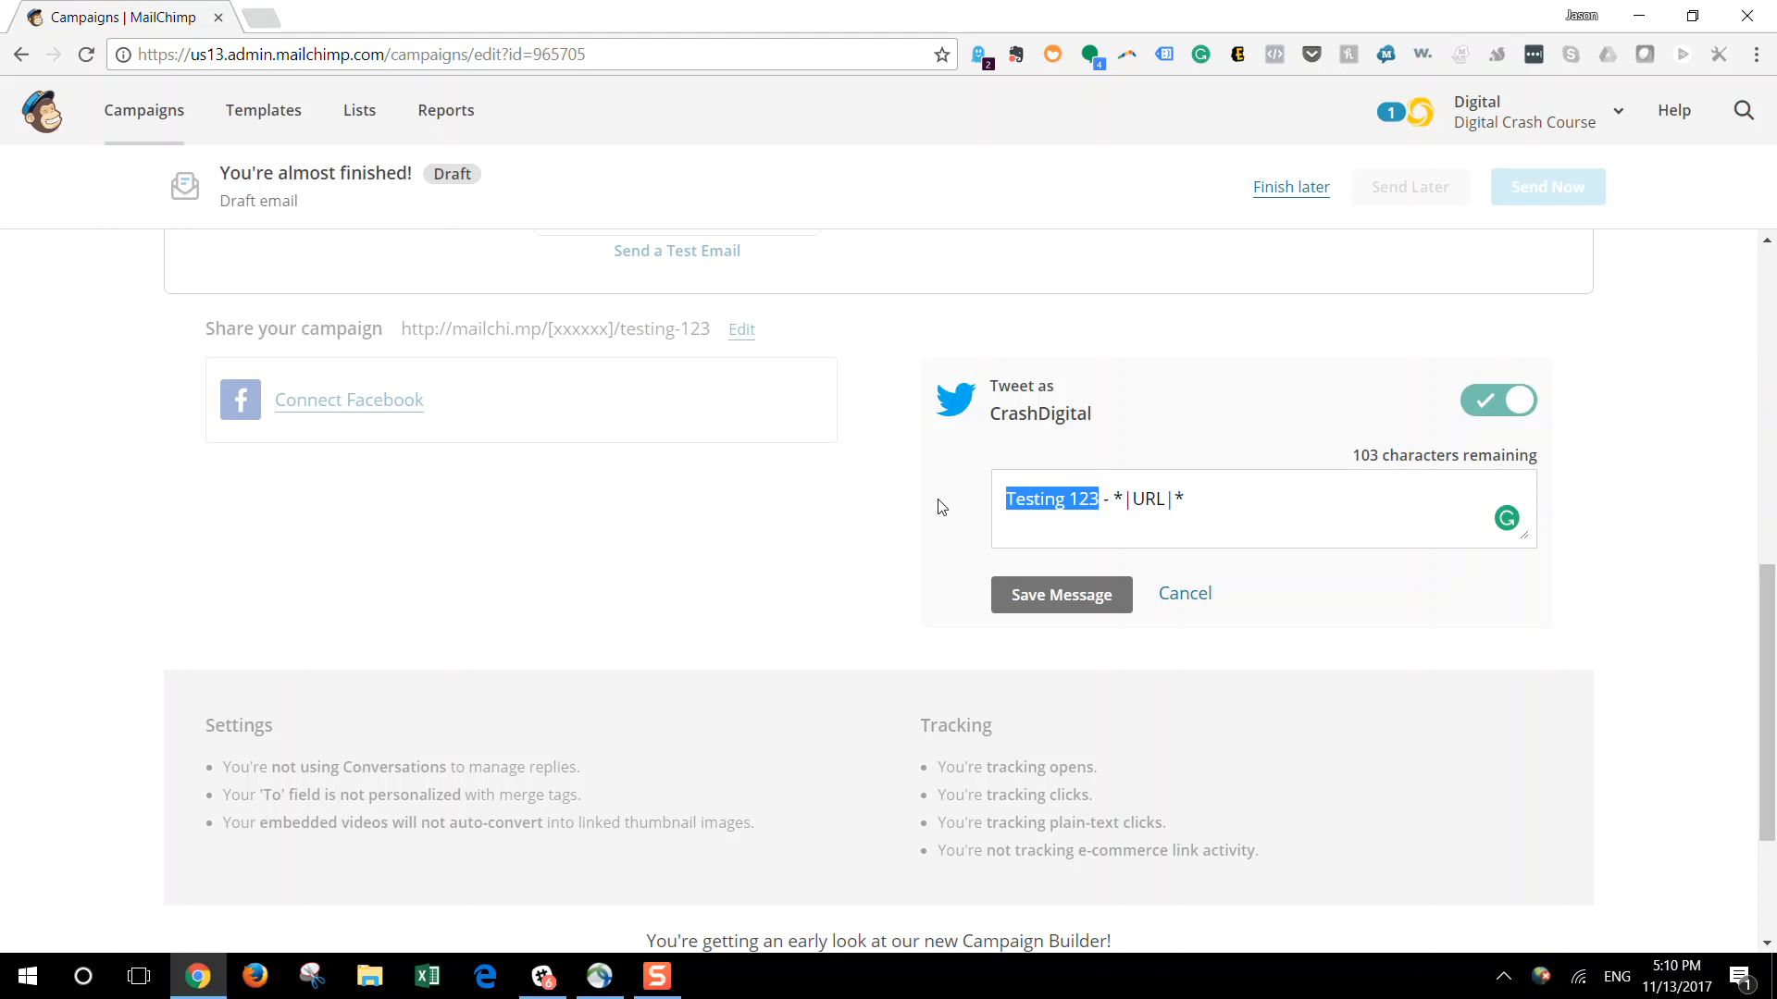
{"action": "type", "text": "Read this nw"}
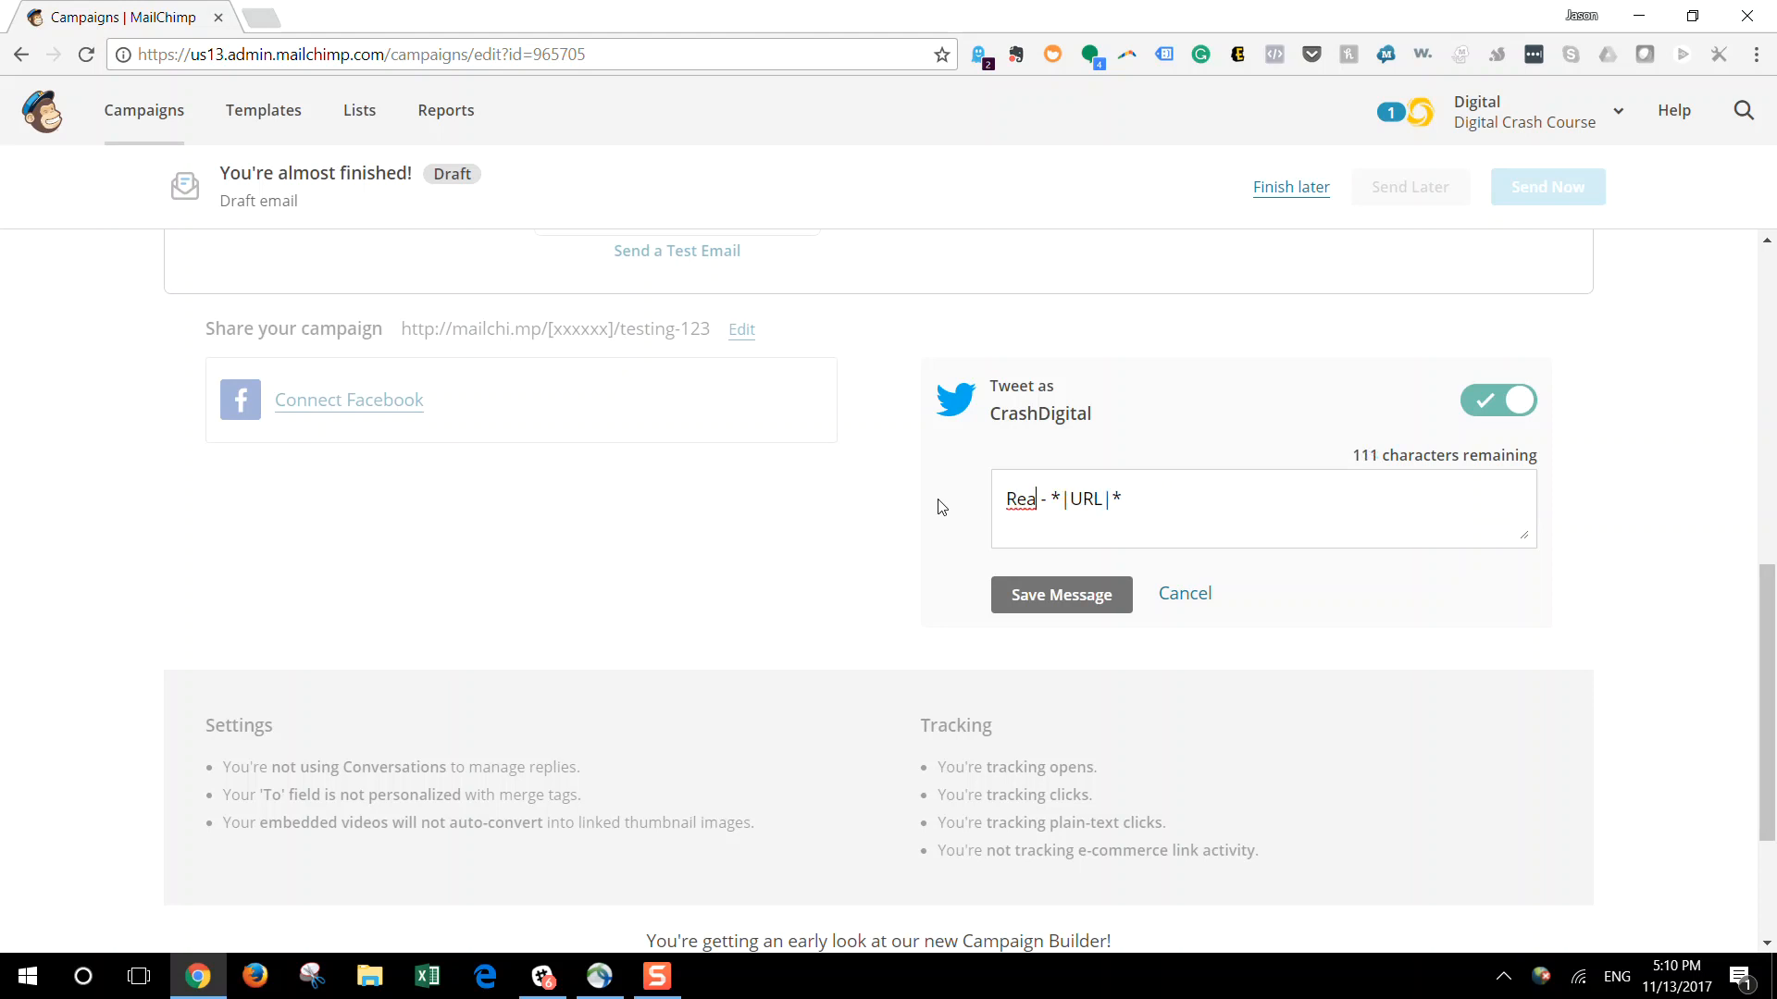
{"action": "key", "text": "BackSpace"}
{"action": "type", "text": "ow!"}
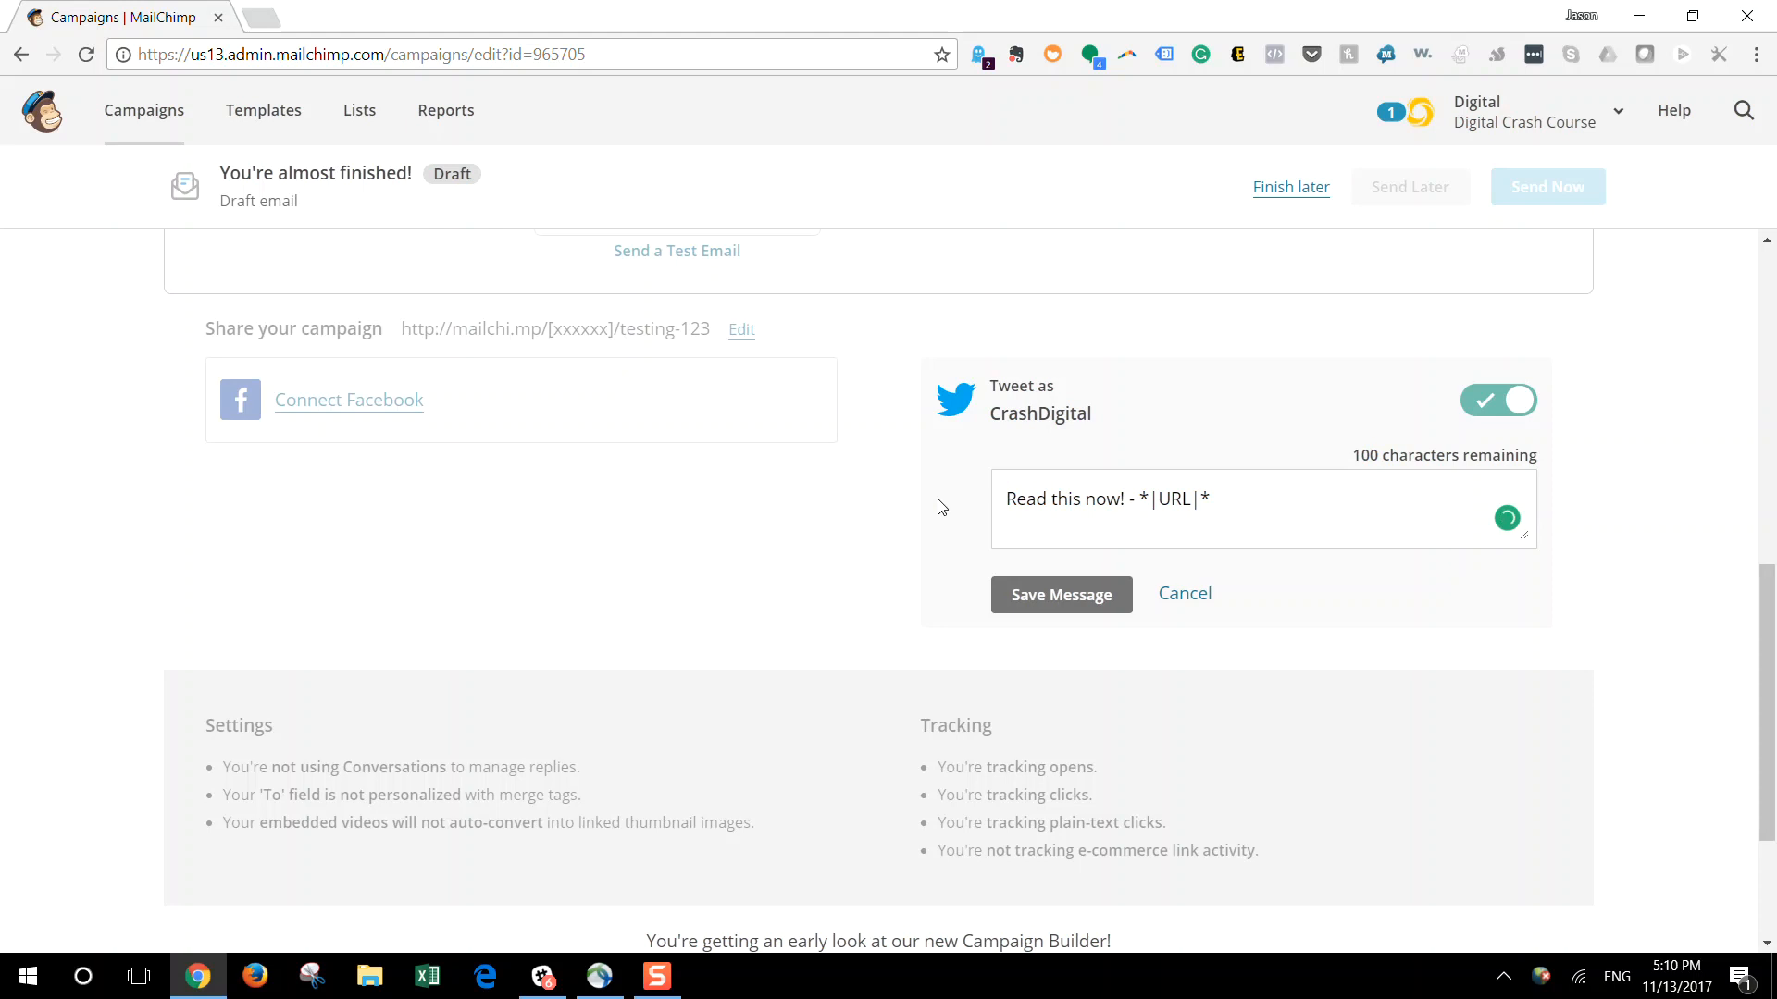
{"action": "left_click", "coordinate": [1086, 591]}
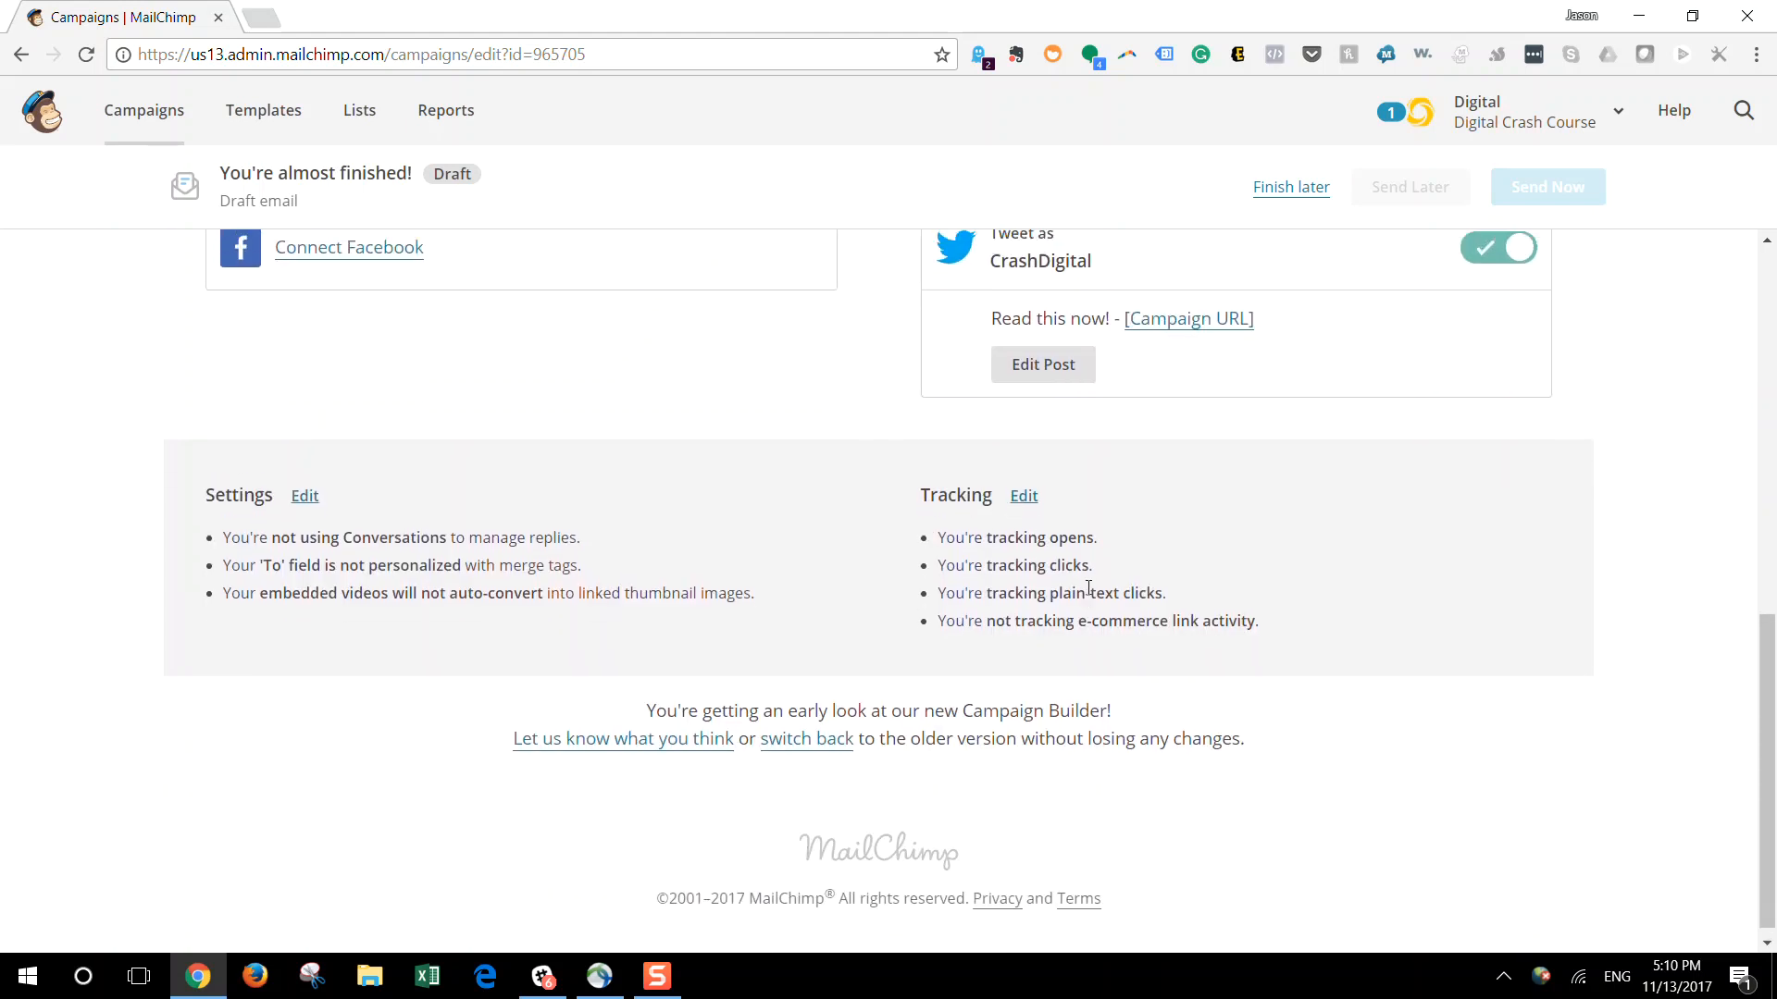
Leave the campaign as a draft to finish later, and reopen "Test New Workflow" from the campaigns list
{"action": "scroll", "coordinate": [1089, 589], "scroll_direction": "up", "scroll_amount": 7}
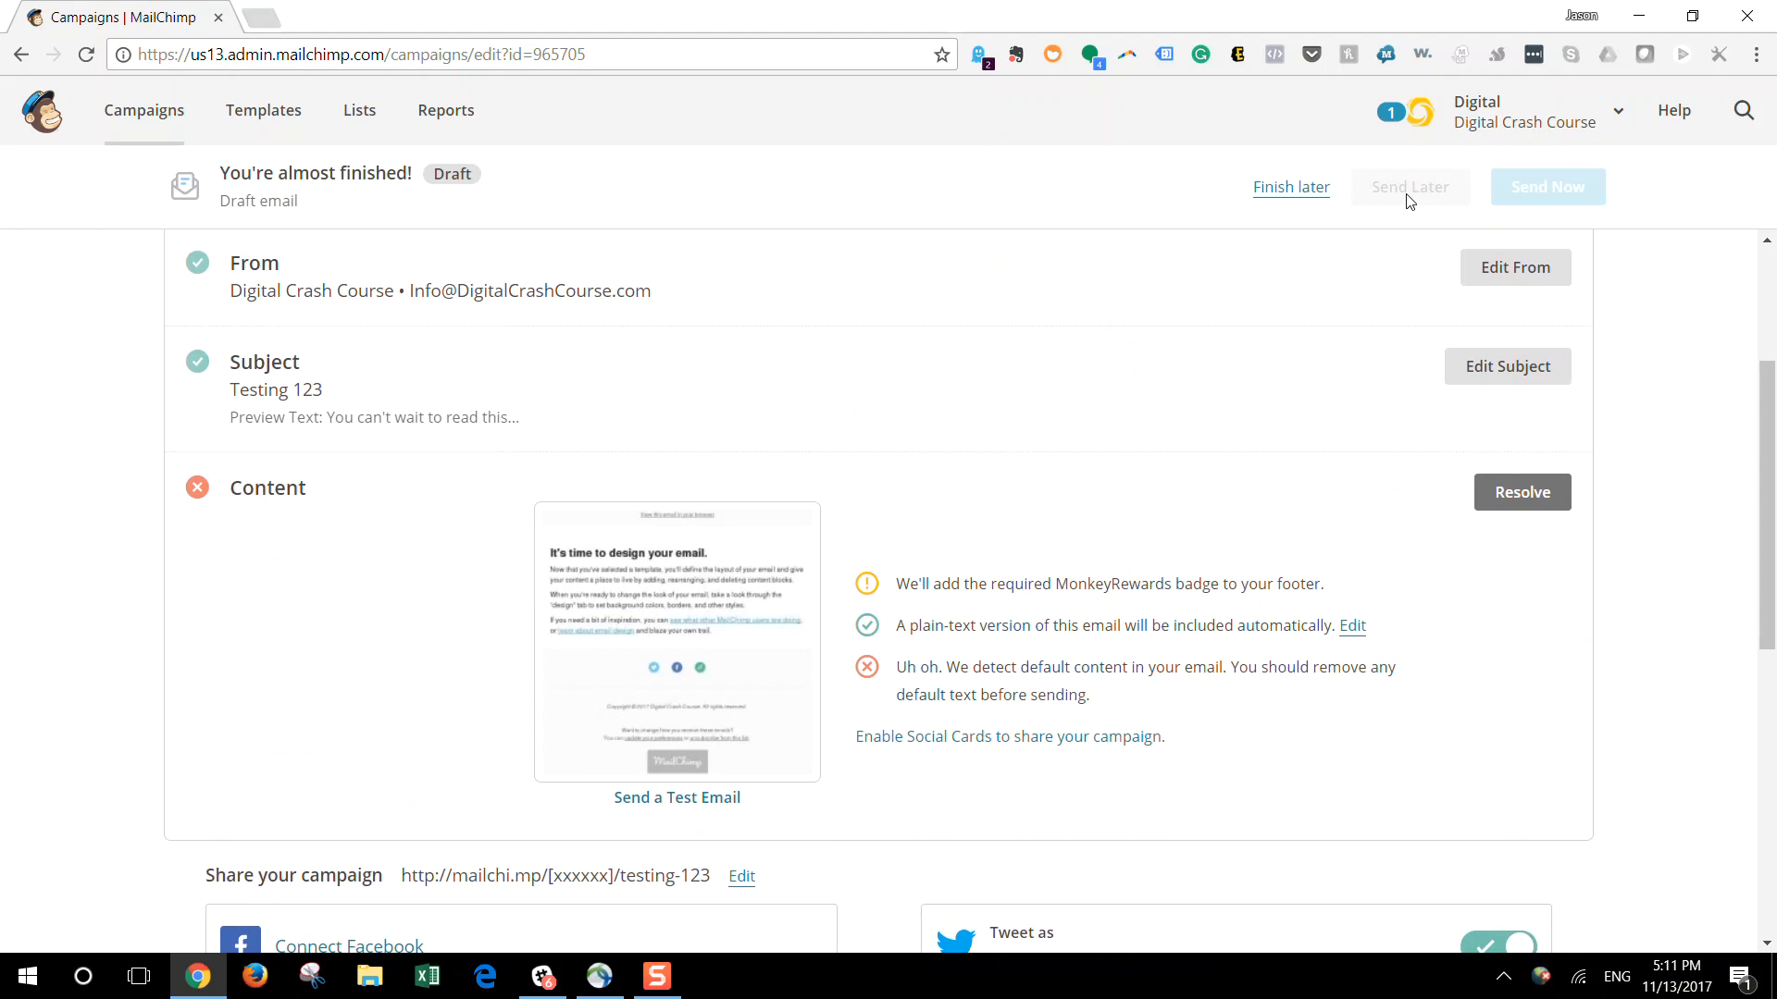
{"action": "left_click", "coordinate": [1309, 188]}
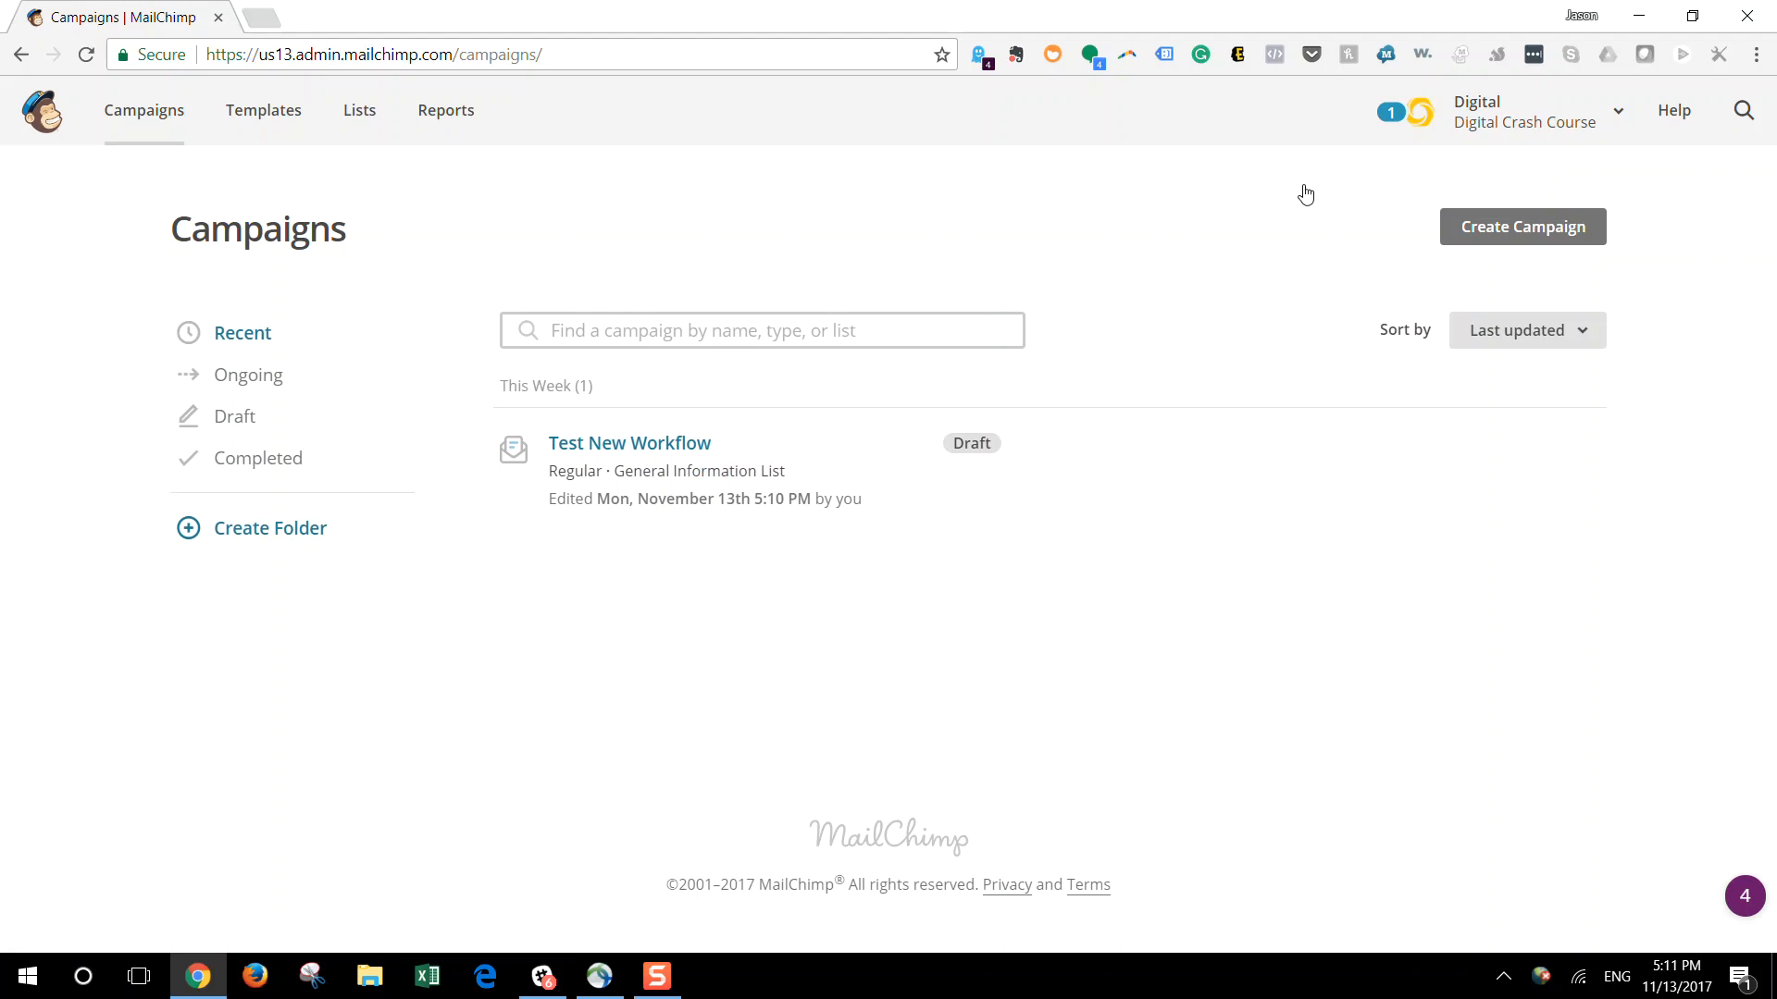
{"action": "left_click", "coordinate": [1518, 455]}
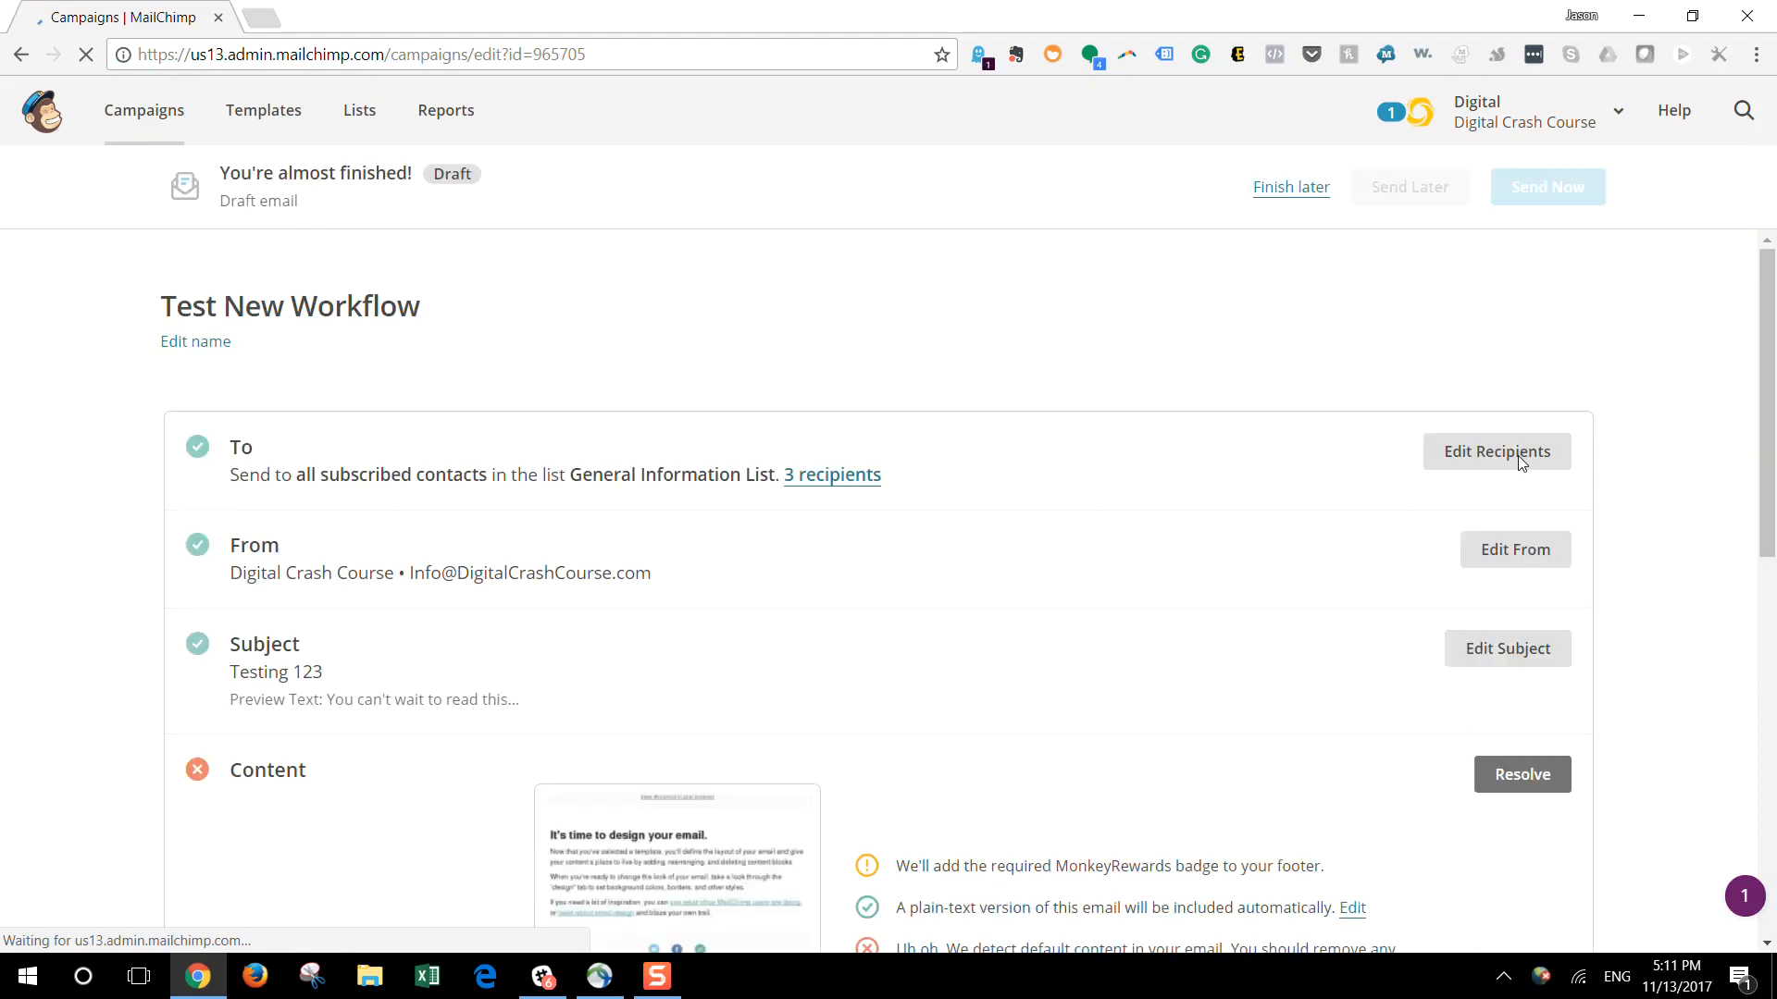